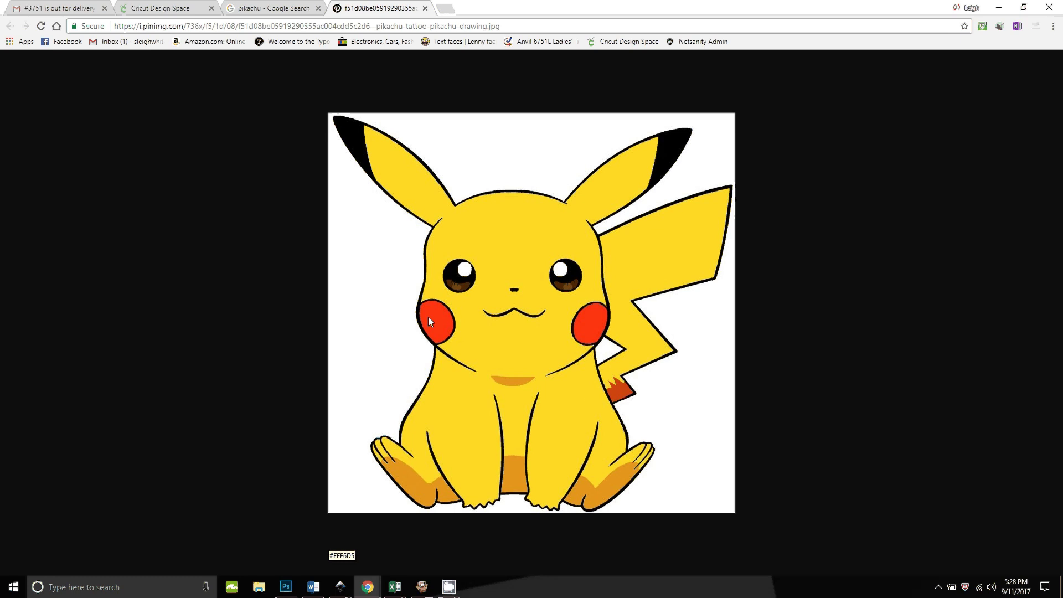
- Save the Pikachu image from the browser to the Downloads folder under the name pikachu
{"action": "right_click", "coordinate": [512, 308]}
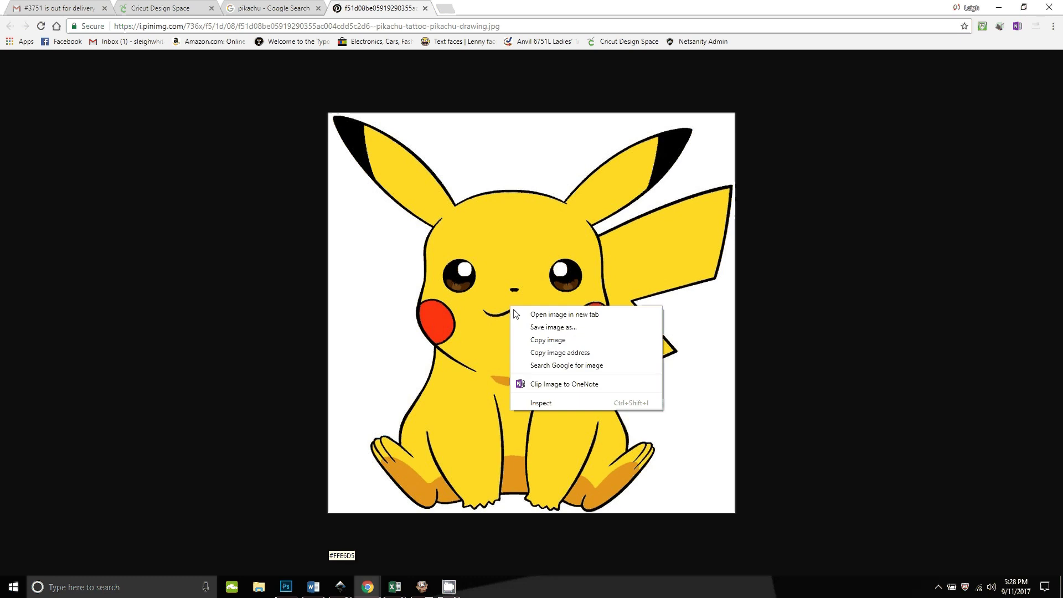
{"action": "left_click", "coordinate": [548, 329]}
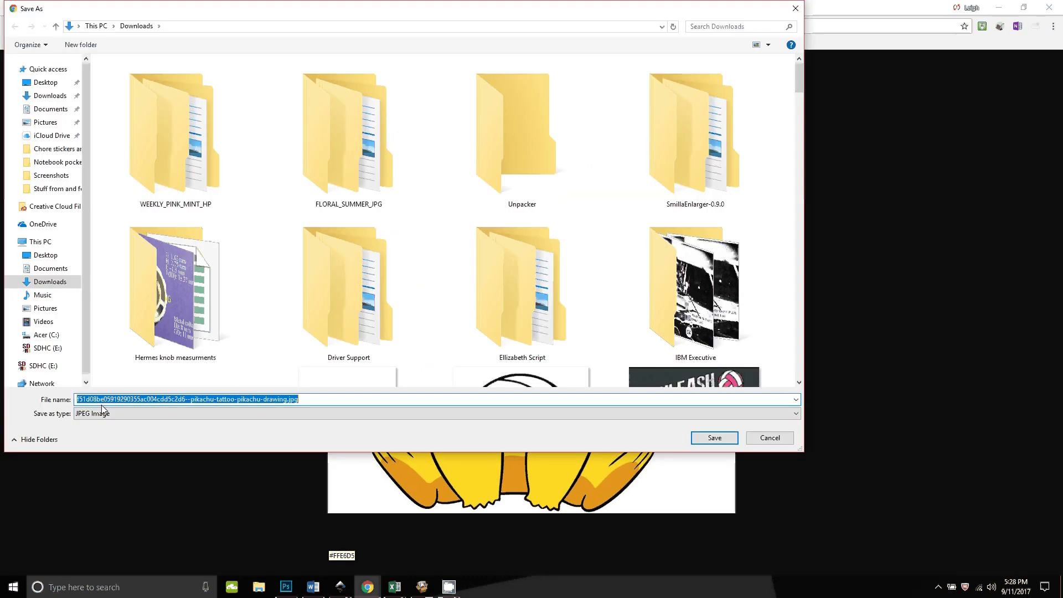
{"action": "type", "text": "pia"}
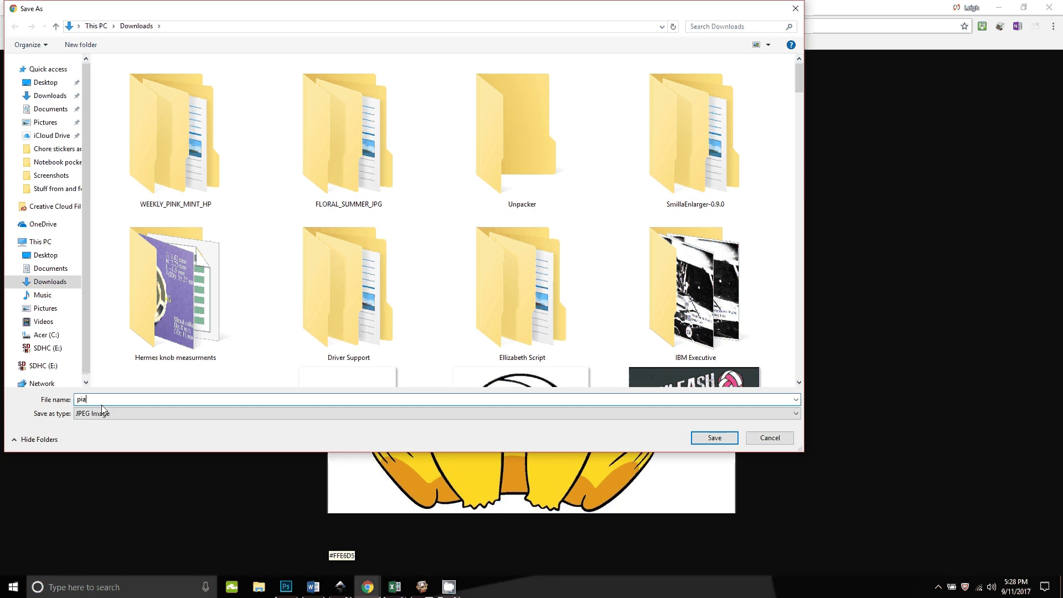
{"action": "type", "text": "chu"}
{"action": "key", "text": "BackSpace"}
{"action": "key", "text": "BackSpace"}
{"action": "key", "text": "BackSpace"}
{"action": "key", "text": "BackSpace"}
{"action": "type", "text": "kachu"}
{"action": "key", "text": "Return"}
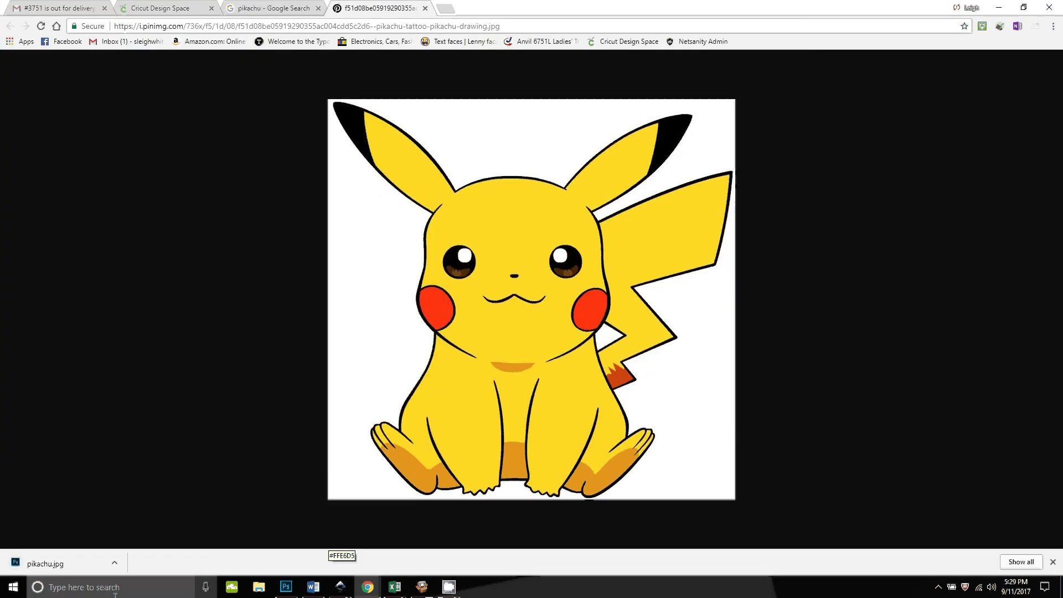
- Switch to the blank Inkscape document, import pikachu.jpg as an embedded image and move it over the page's upper-left corner
{"action": "mouse_move", "coordinate": [340, 586]}
{"action": "left_click", "coordinate": [457, 514]}
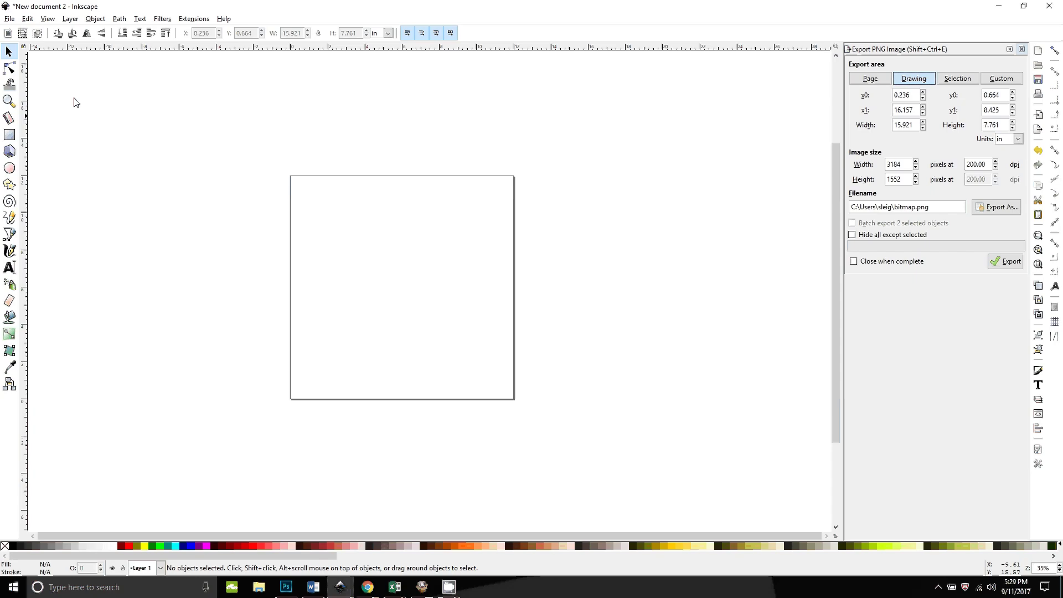
{"action": "left_click", "coordinate": [9, 19]}
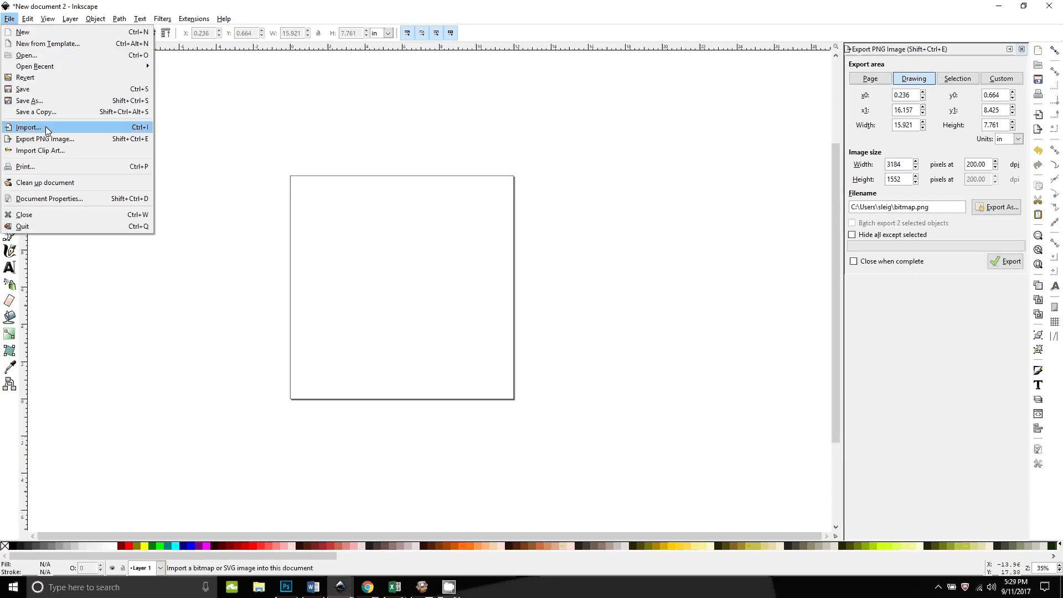
{"action": "left_click", "coordinate": [36, 129]}
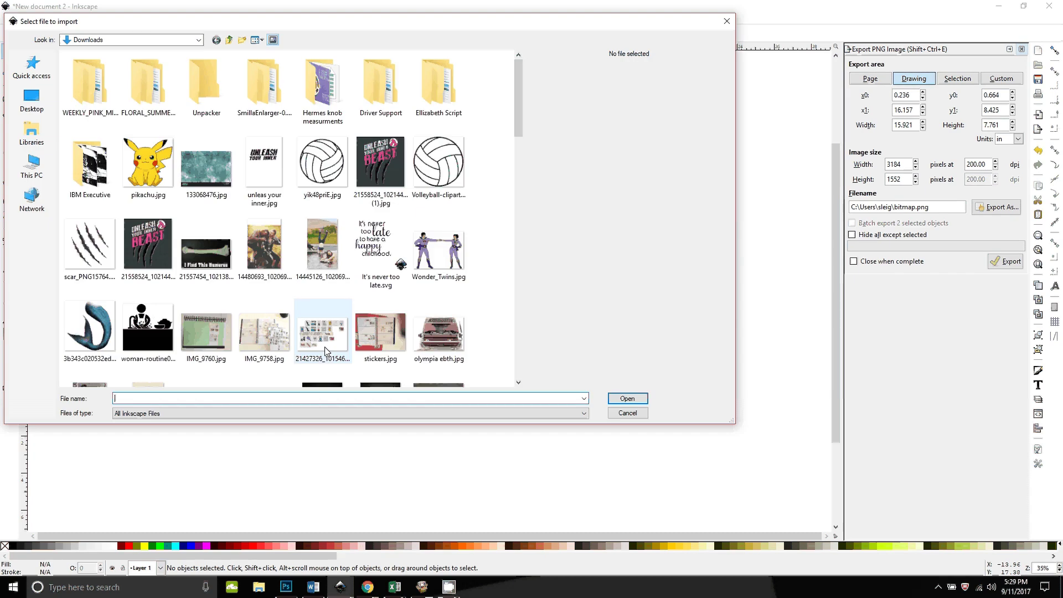
{"action": "left_click", "coordinate": [148, 163]}
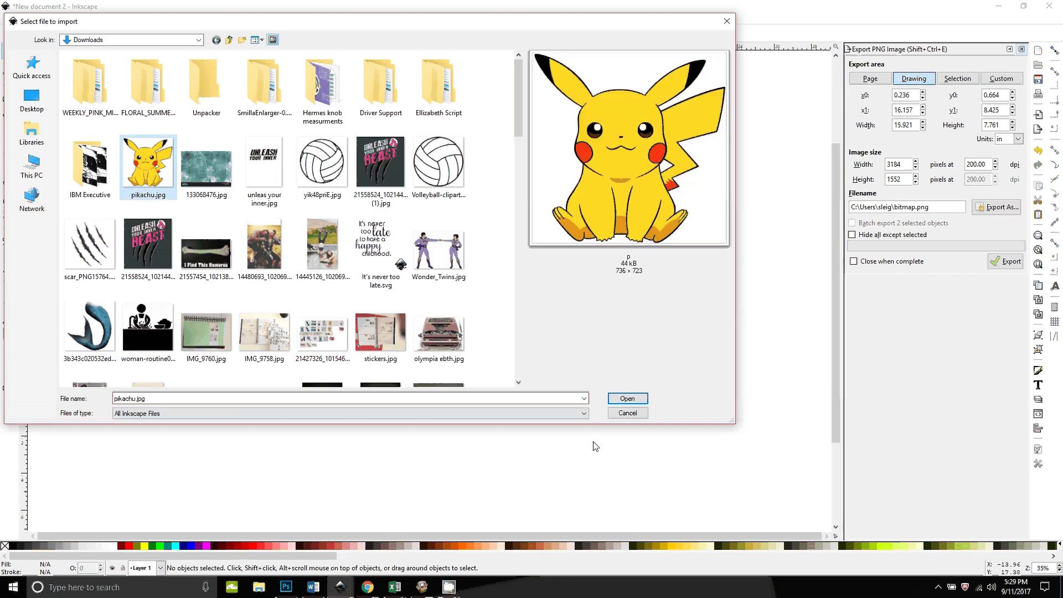
{"action": "left_click", "coordinate": [623, 399]}
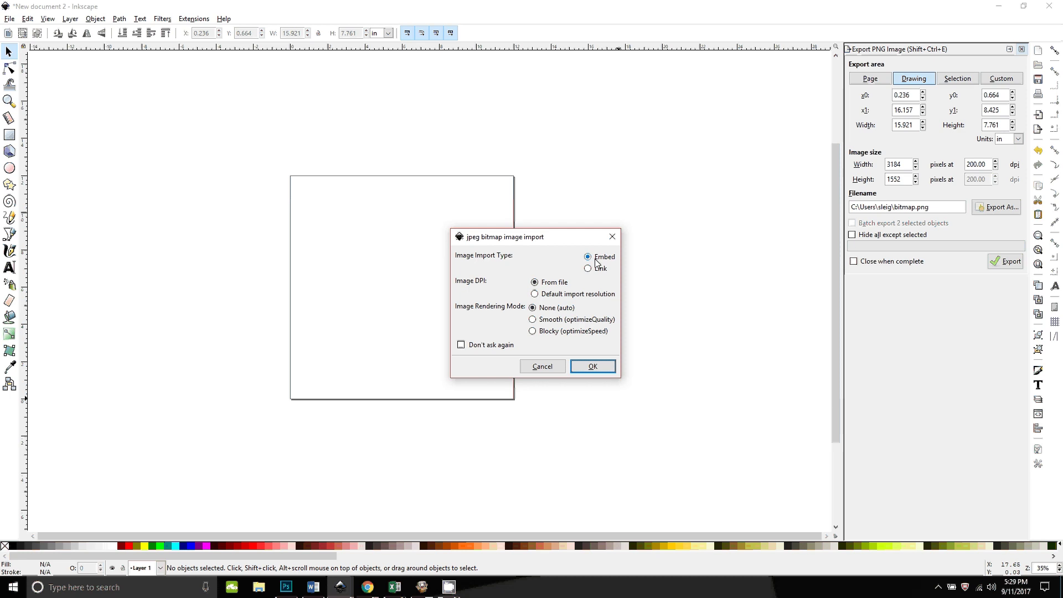
{"action": "left_click", "coordinate": [593, 366]}
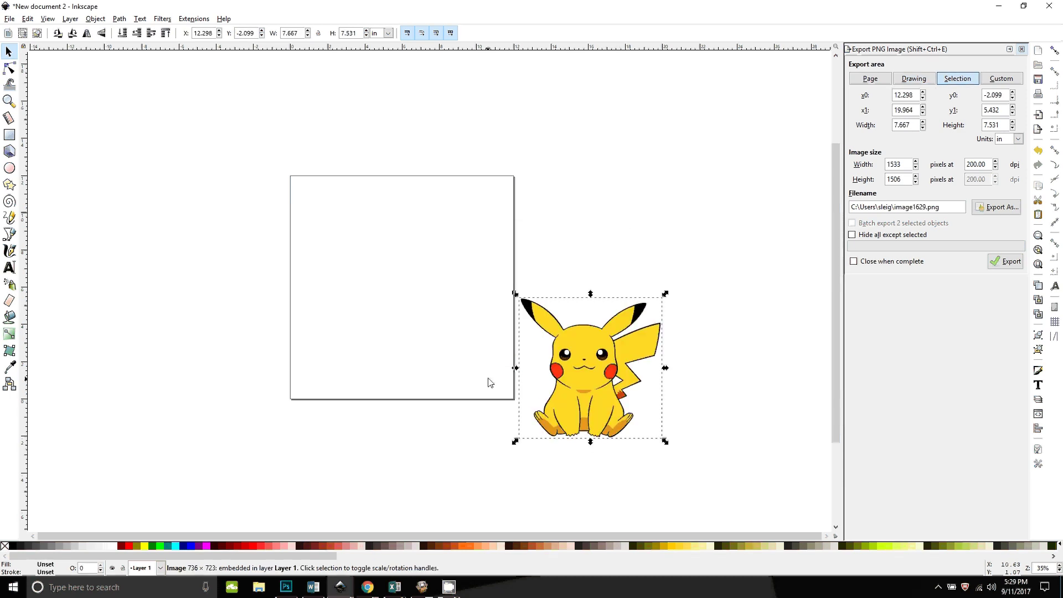
{"action": "left_click_drag", "start_coordinate": [569, 375], "coordinate": [246, 236]}
{"action": "scroll", "coordinate": [379, 463], "scroll_direction": "left", "scroll_amount": 1}
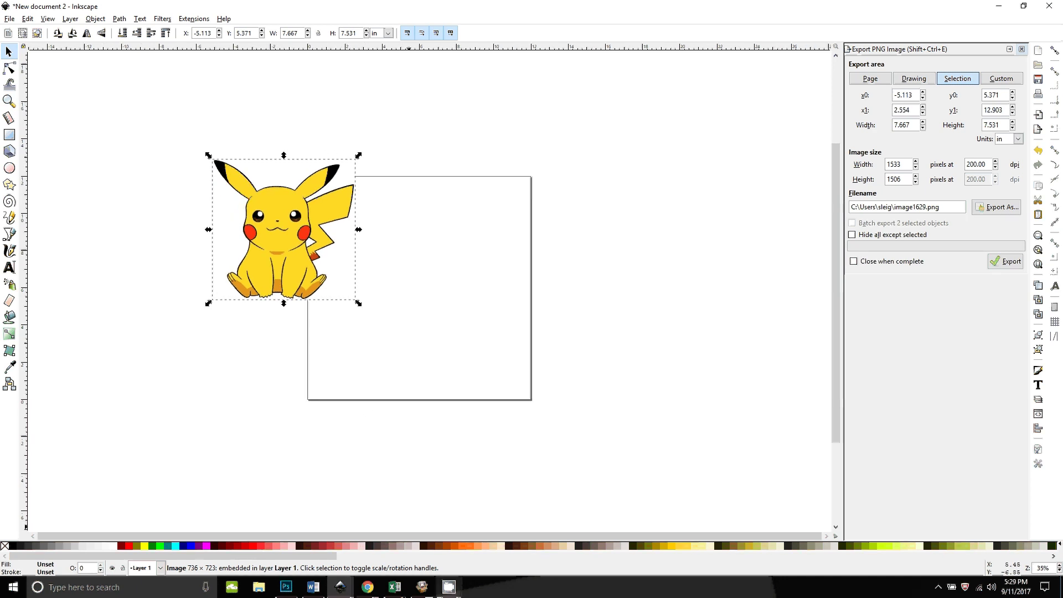
- Switch to Cricut Design Space and upload pikachu.jpg from Downloads as a moderately complex image
{"action": "mouse_move", "coordinate": [370, 588]}
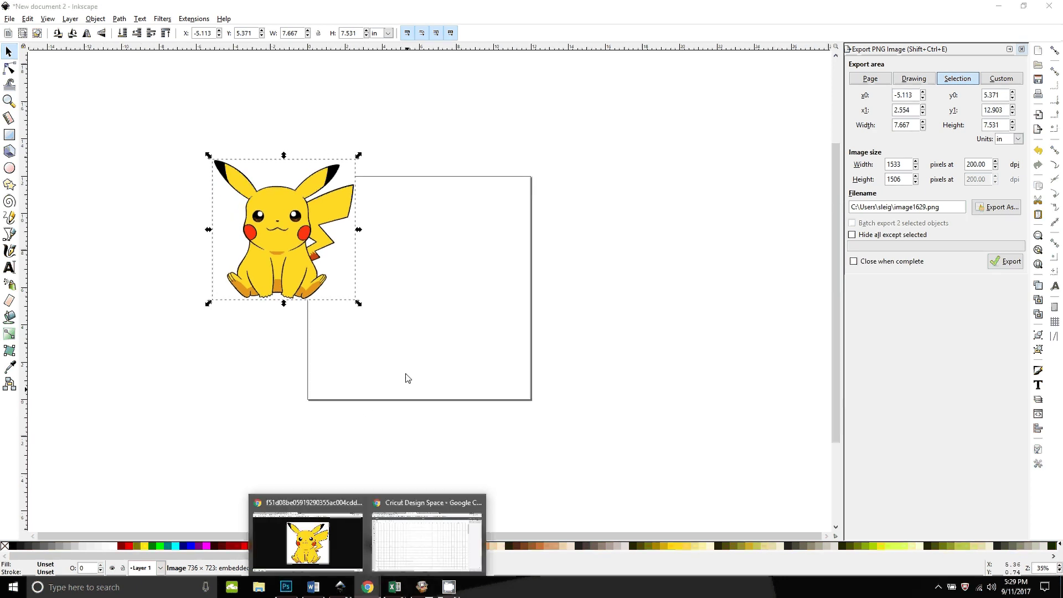
{"action": "left_click", "coordinate": [420, 539]}
{"action": "left_click", "coordinate": [18, 303]}
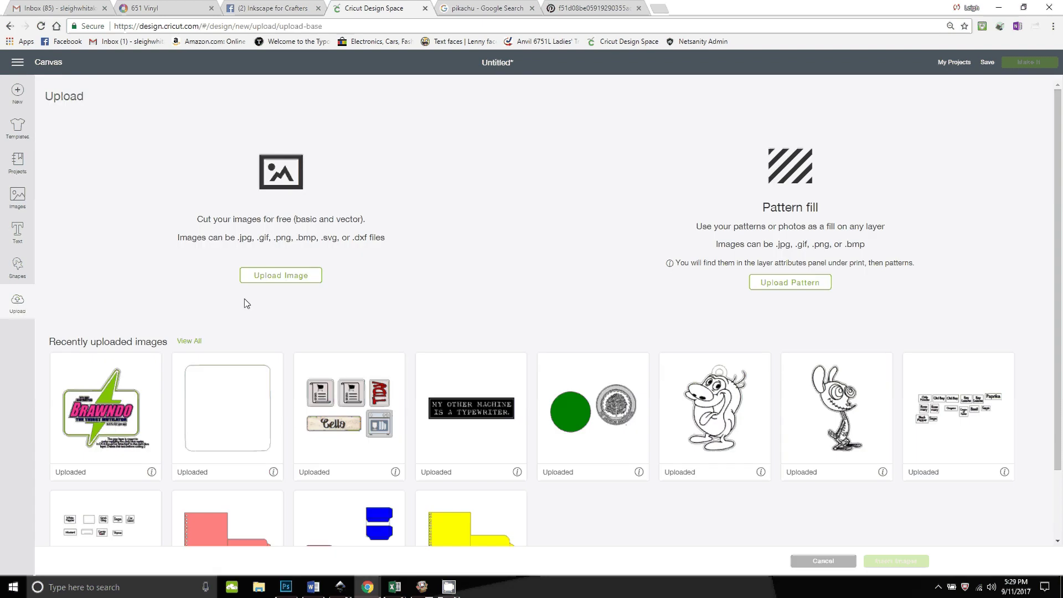
{"action": "left_click", "coordinate": [265, 280]}
{"action": "left_click", "coordinate": [532, 309]}
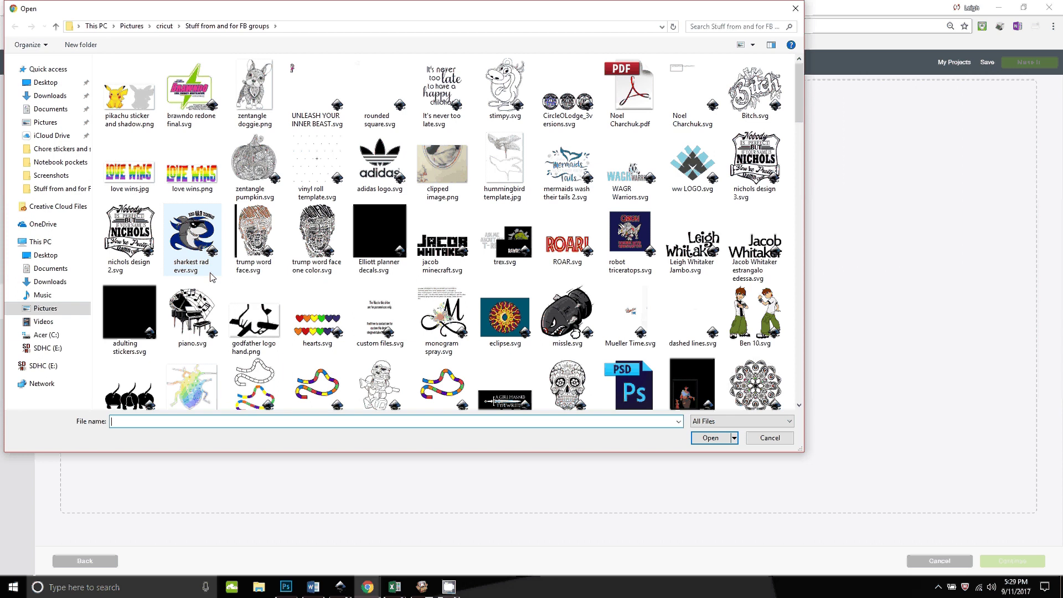
{"action": "left_click", "coordinate": [42, 97]}
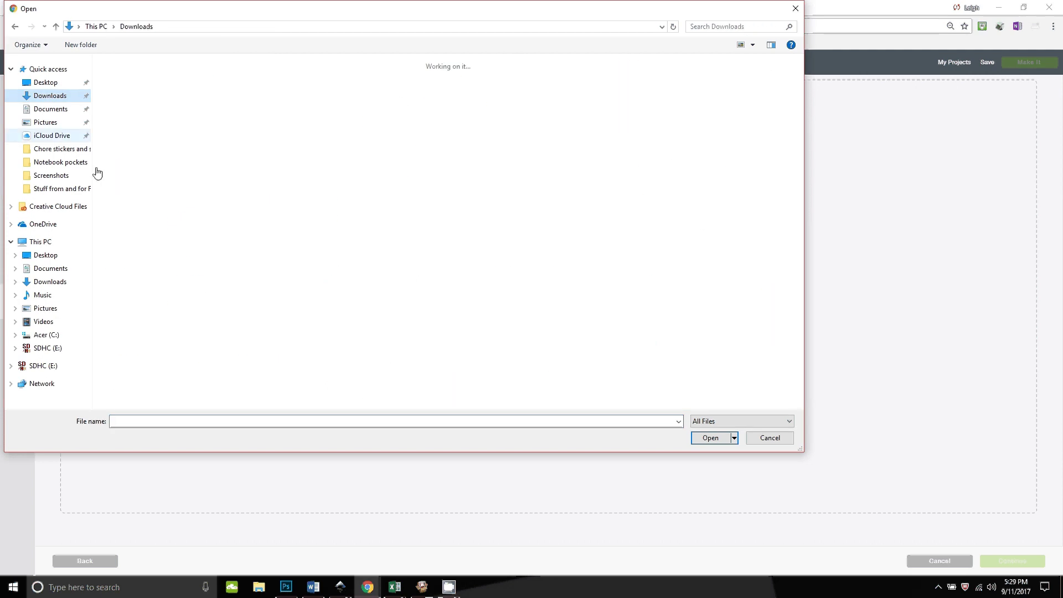
{"action": "scroll", "coordinate": [205, 299], "scroll_direction": "down", "scroll_amount": 4}
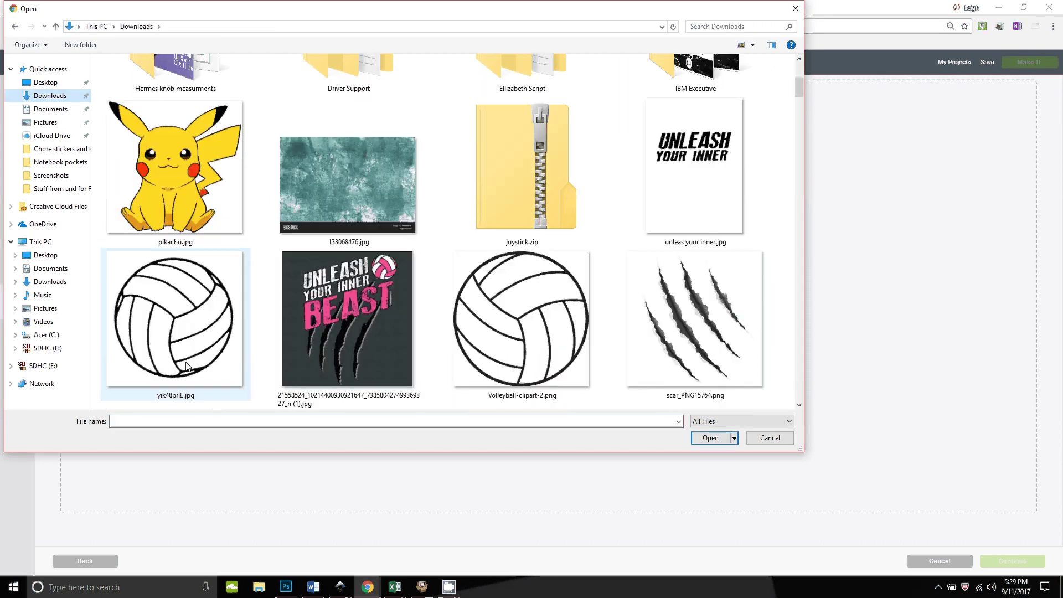
{"action": "scroll", "coordinate": [186, 366], "scroll_direction": "up", "scroll_amount": 2}
{"action": "left_click", "coordinate": [174, 279]}
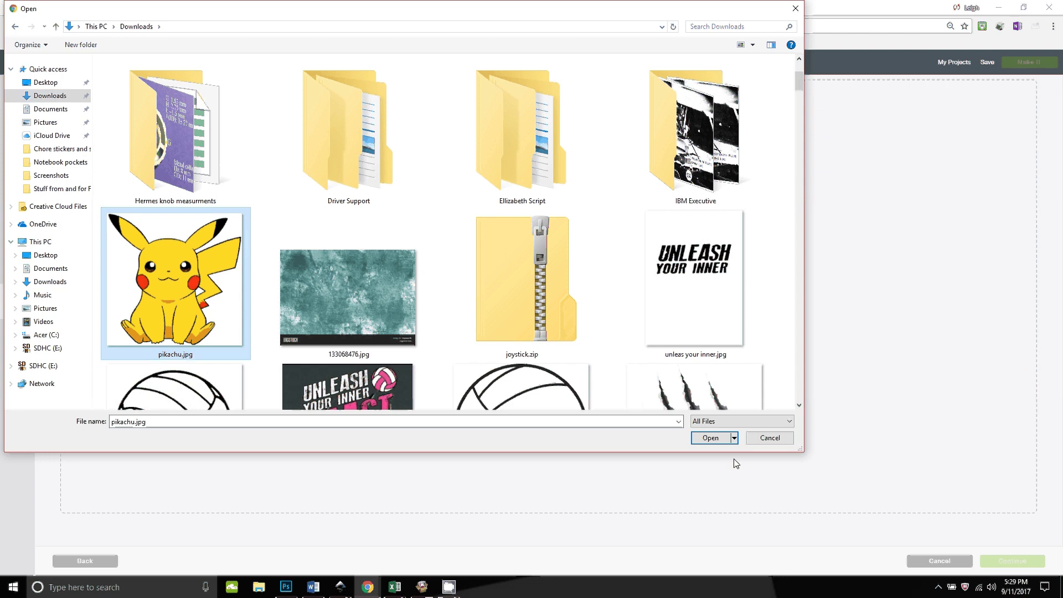
{"action": "key", "text": "Return"}
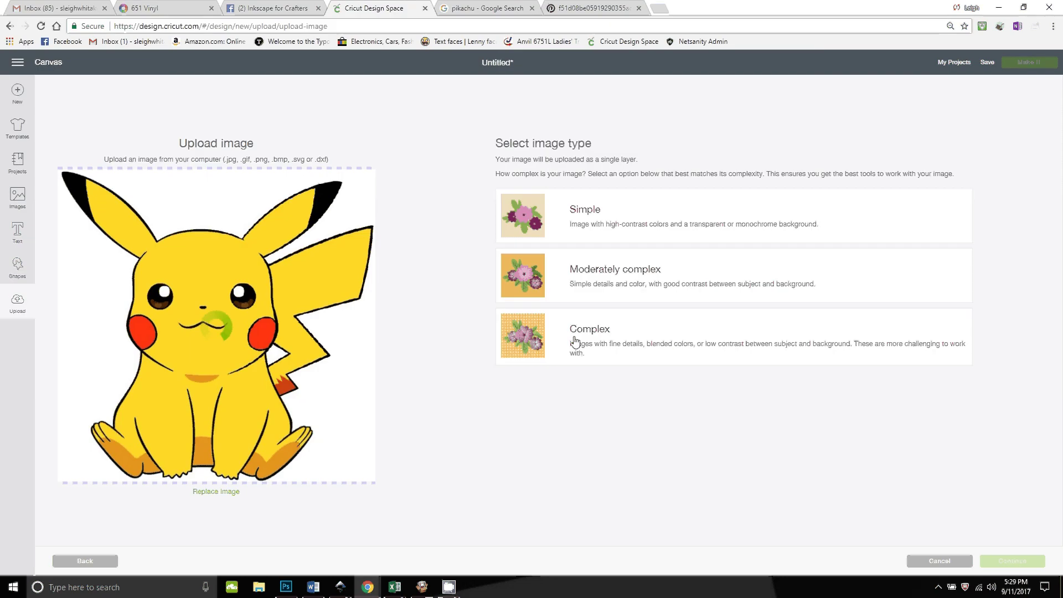
{"action": "left_click", "coordinate": [612, 271]}
{"action": "left_click", "coordinate": [1004, 559]}
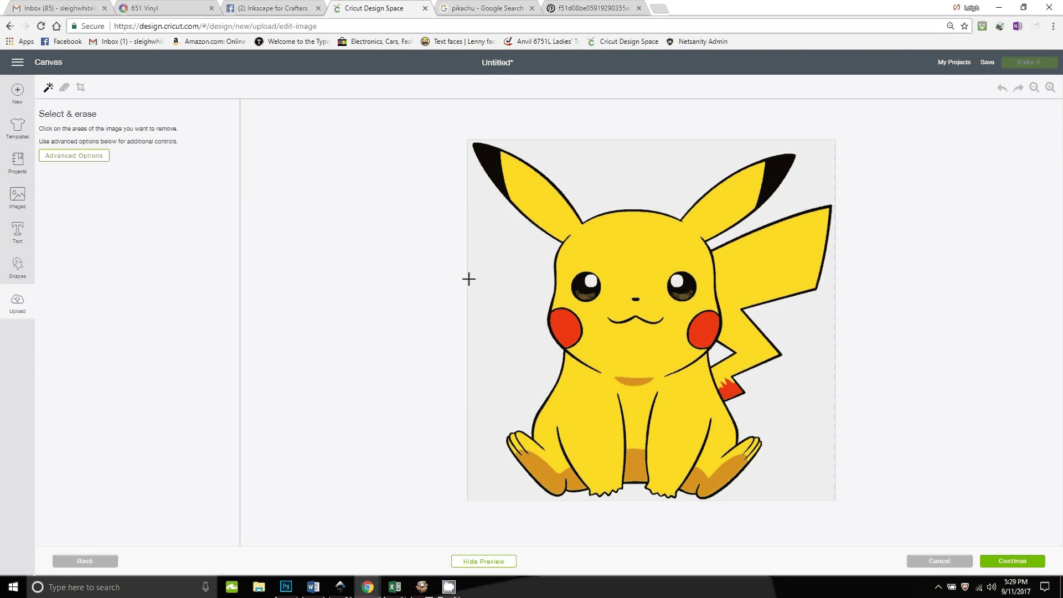
- Erase the white background around Pikachu and the enclosed gap beside the tail, and save it as a print then cut image
{"action": "left_click", "coordinate": [506, 261]}
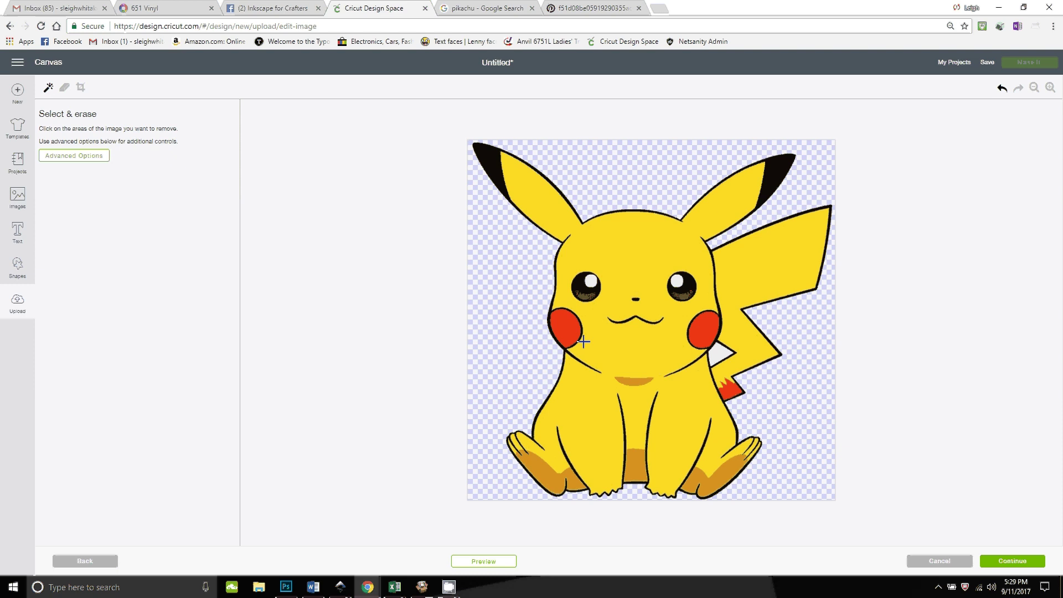
{"action": "left_click", "coordinate": [719, 352]}
{"action": "left_click", "coordinate": [1009, 562]}
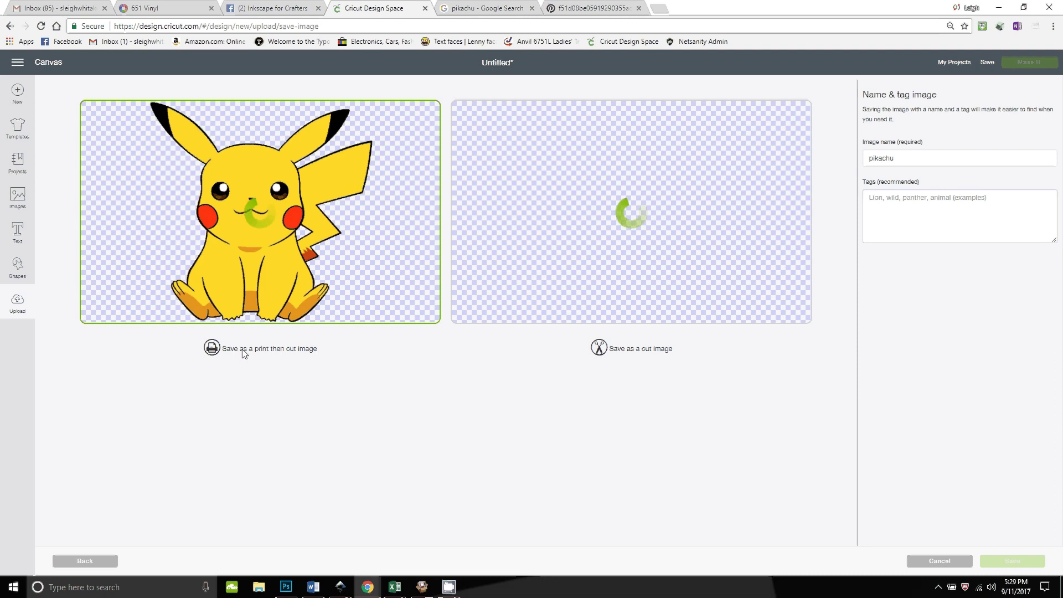
{"action": "left_click", "coordinate": [1012, 562]}
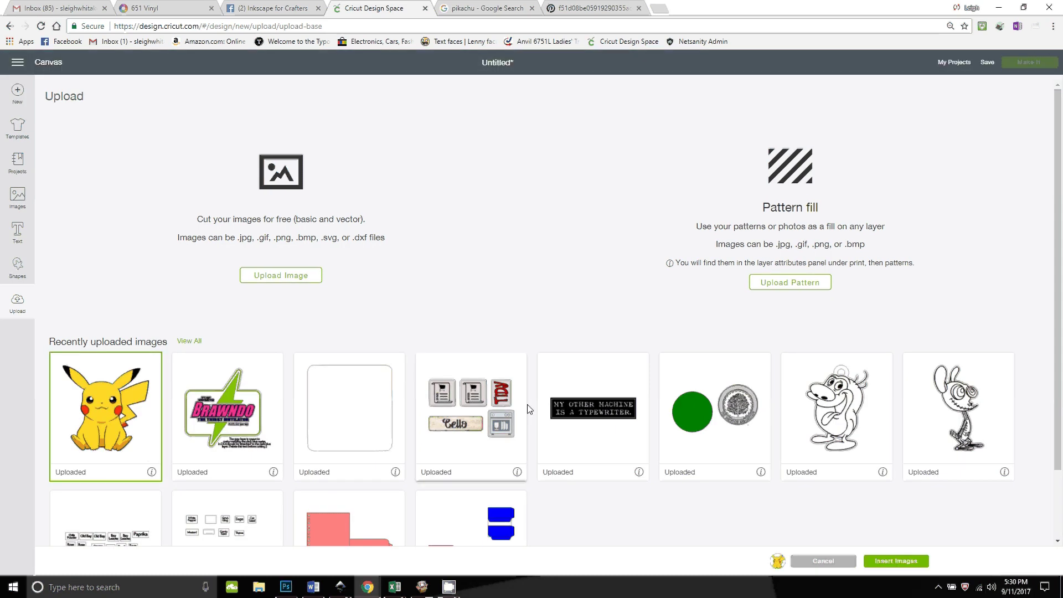
- Insert the uploaded Pikachu image onto the canvas and move it to about X 7.7, Y 2.7
{"action": "left_click", "coordinate": [894, 562]}
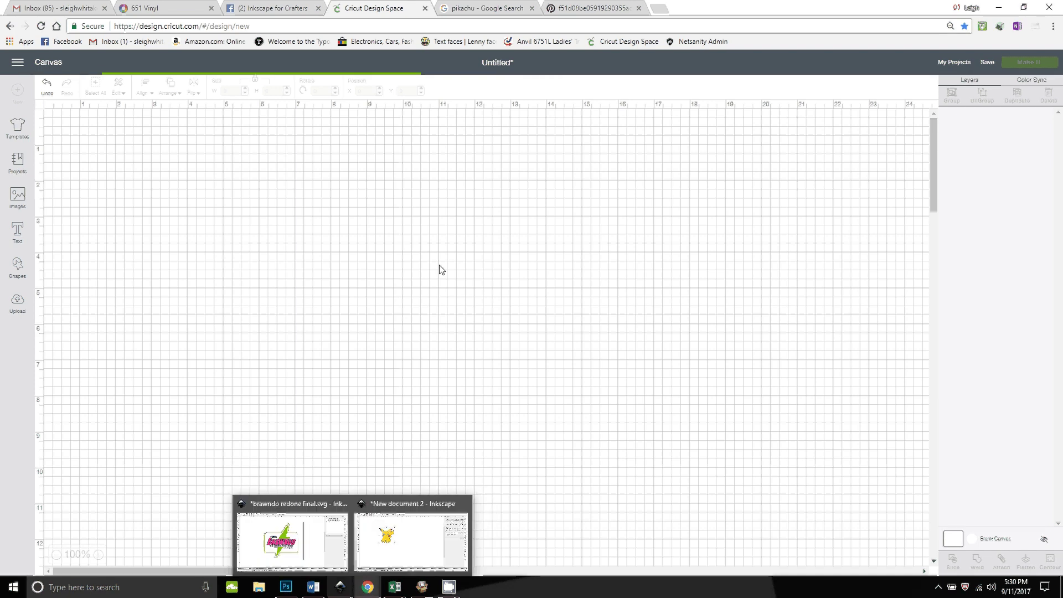
{"action": "key", "text": "ctrl+Tab"}
{"action": "key", "text": "ctrl+shift+Tab"}
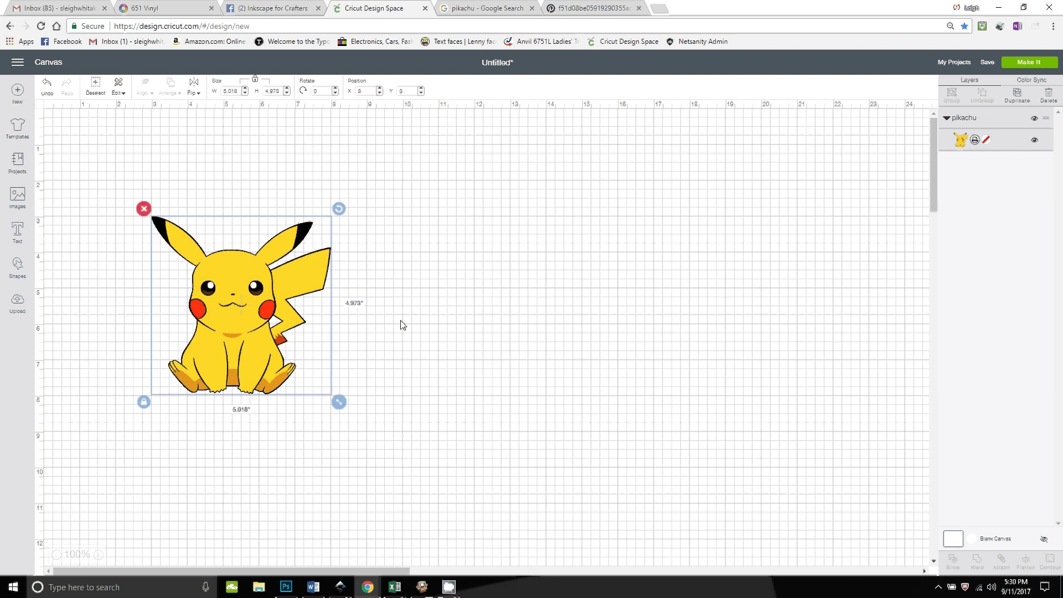
{"action": "left_click_drag", "start_coordinate": [402, 325], "coordinate": [418, 308]}
- Switch back to the Inkscape document with Pikachu and move the image fully onto the page, to about X 0.36, Y 3.44 in
{"action": "mouse_move", "coordinate": [344, 589]}
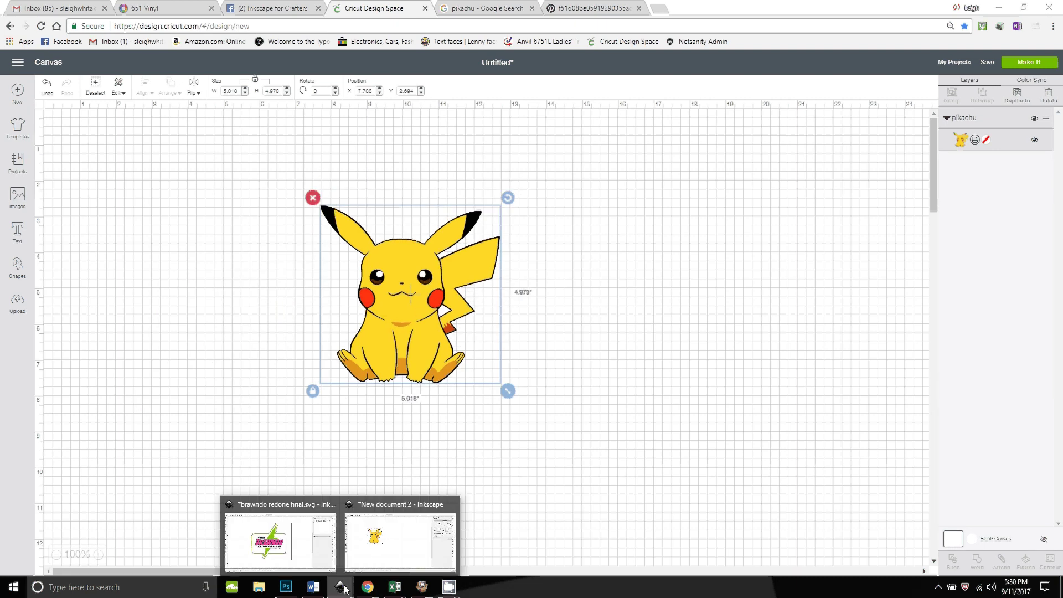
{"action": "left_click", "coordinate": [400, 535]}
{"action": "left_click_drag", "start_coordinate": [294, 236], "coordinate": [397, 271]}
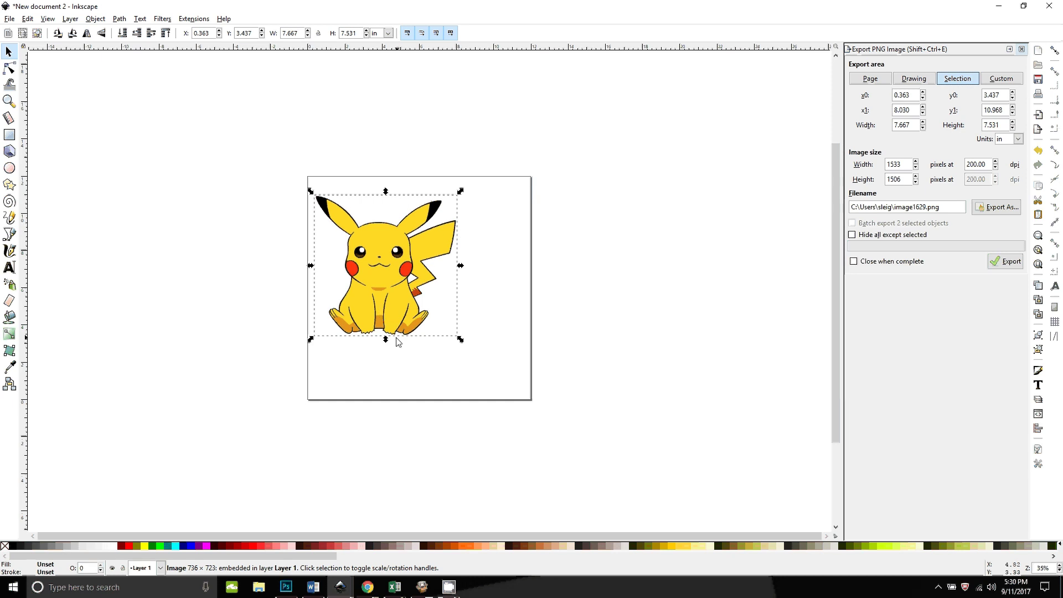
- Trace the Pikachu bitmap with a brightness cutoff threshold of 0.450 and place the traced path beside the original, on its right
{"action": "left_click", "coordinate": [119, 19]}
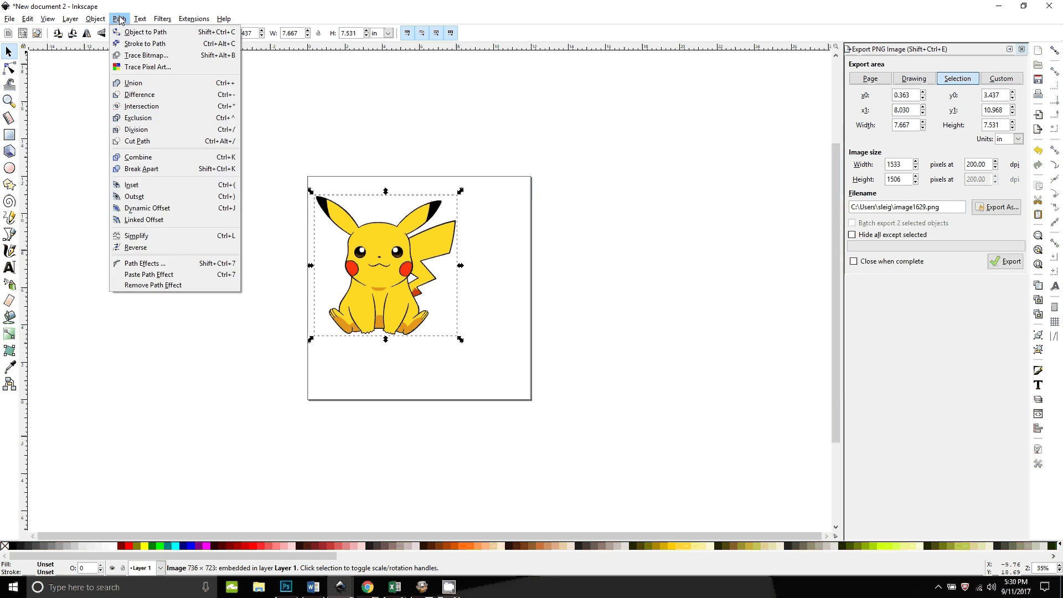
{"action": "left_click", "coordinate": [134, 56]}
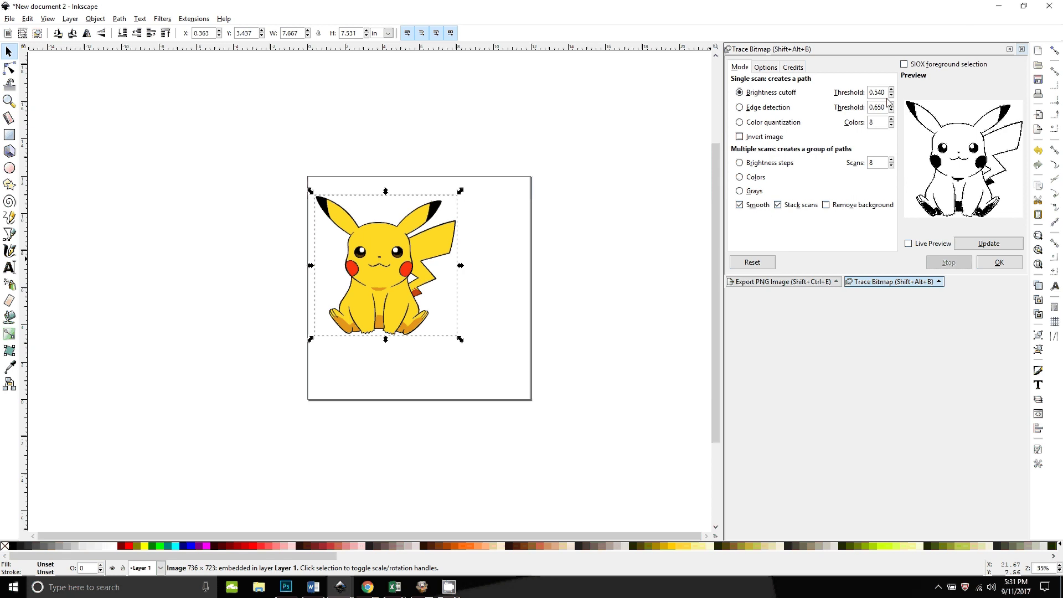
{"action": "left_click_drag", "start_coordinate": [885, 92], "coordinate": [876, 93]}
{"action": "type", "text": "45"}
{"action": "left_click", "coordinate": [984, 244]}
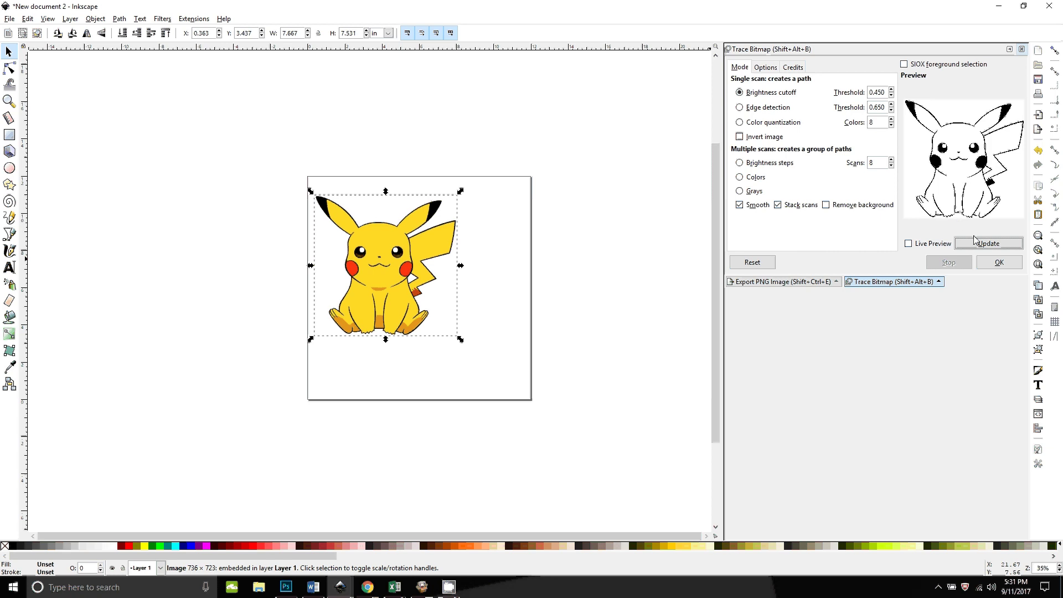
{"action": "left_click", "coordinate": [999, 263]}
{"action": "mouse_move", "coordinate": [402, 267]}
{"action": "left_mouse_down"}
{"action": "mouse_move", "coordinate": [451, 277]}
{"action": "mouse_move", "coordinate": [555, 265]}
{"action": "left_mouse_up"}
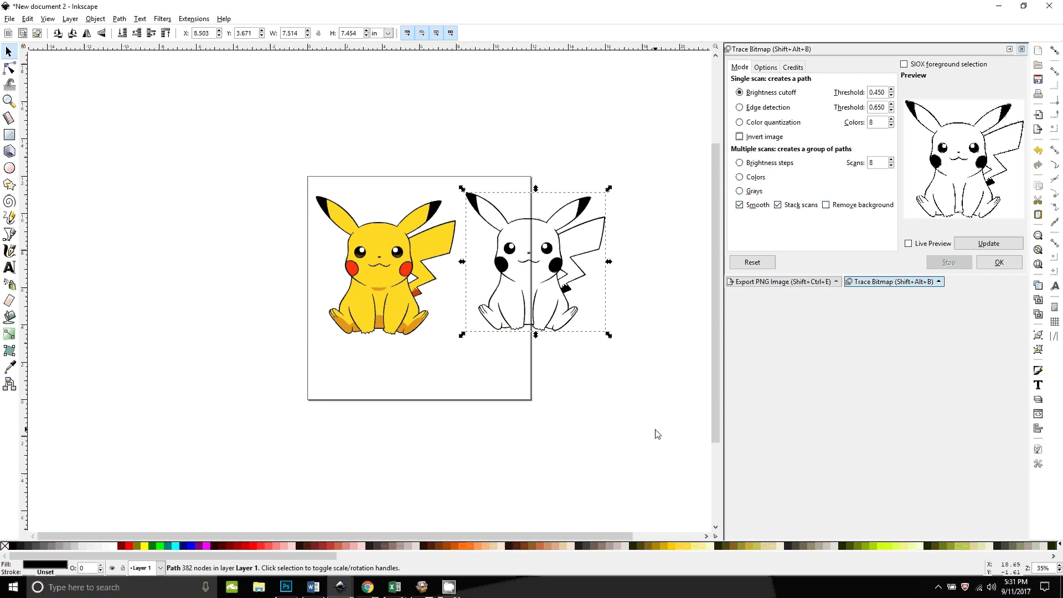
- Examine the traced black outlines, cheeks, eyes and tail up close against the original Pikachu image
{"action": "key", "text": "3"}
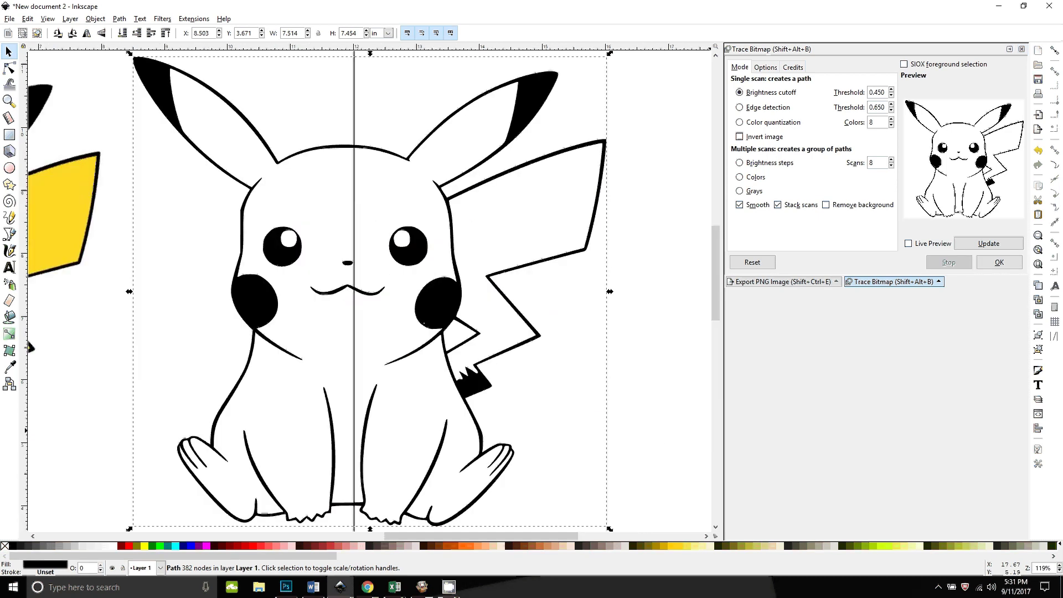
{"action": "scroll", "coordinate": [600, 372], "scroll_direction": "down", "scroll_amount": 1}
{"action": "scroll", "coordinate": [609, 408], "scroll_direction": "up", "scroll_amount": 1}
{"action": "scroll", "coordinate": [422, 379], "scroll_direction": "left", "scroll_amount": 3}
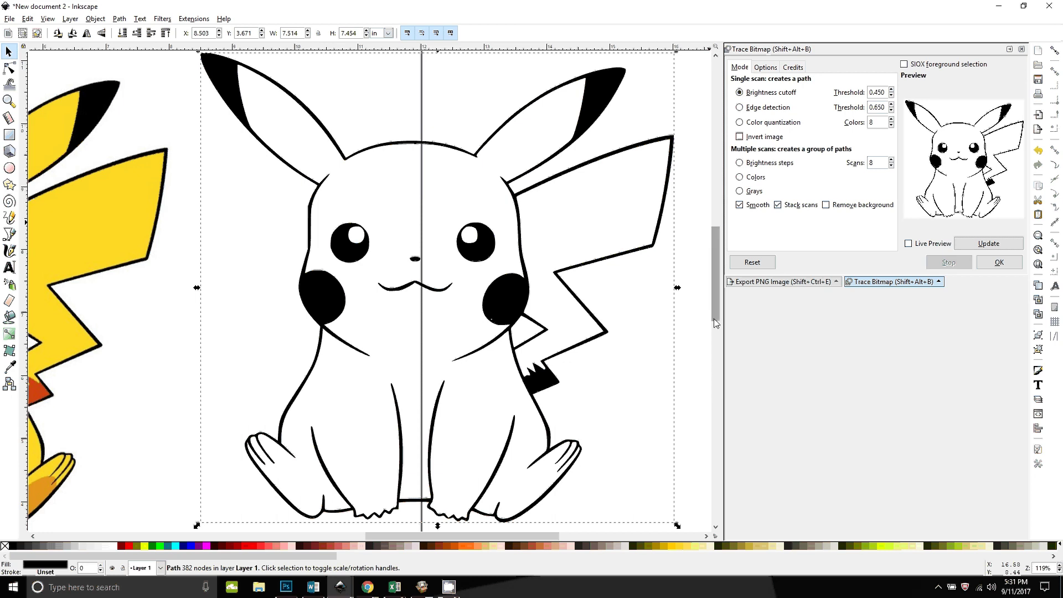
{"action": "key", "text": "minus"}
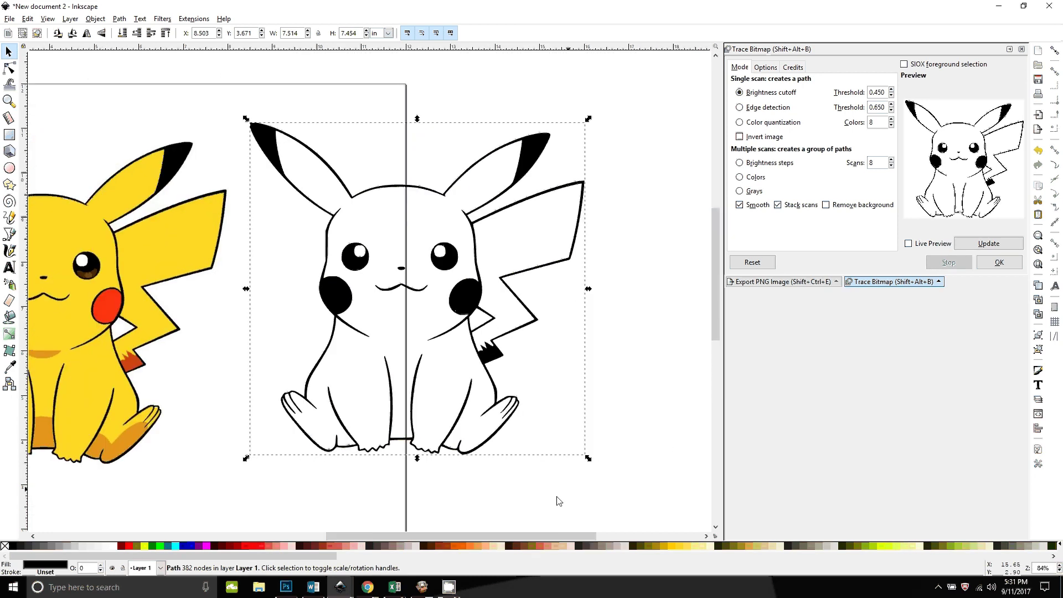
{"action": "scroll", "coordinate": [559, 501], "scroll_direction": "left", "scroll_amount": 2}
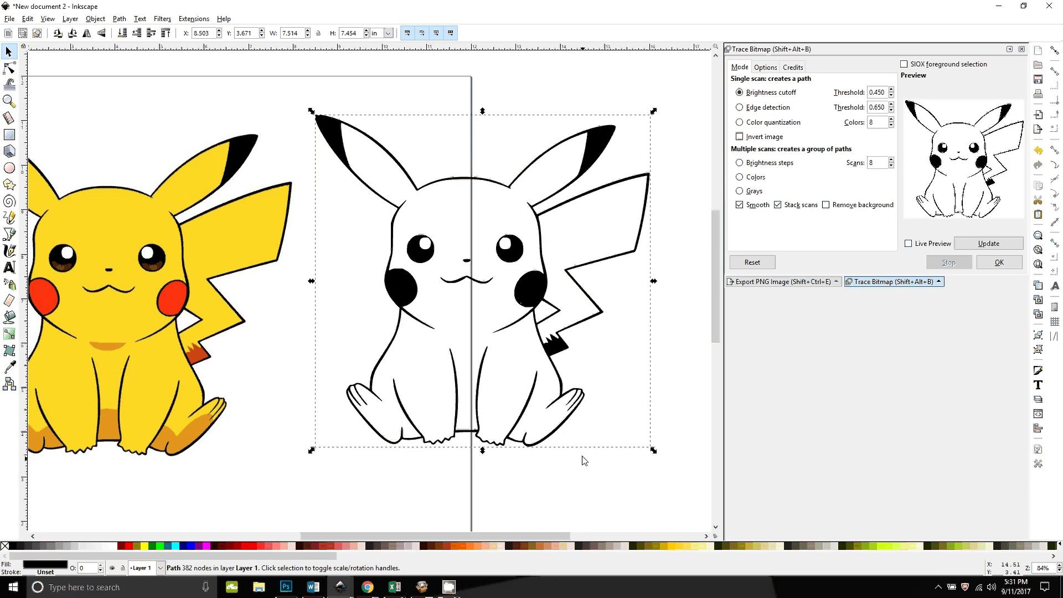
{"action": "key", "text": "plus"}
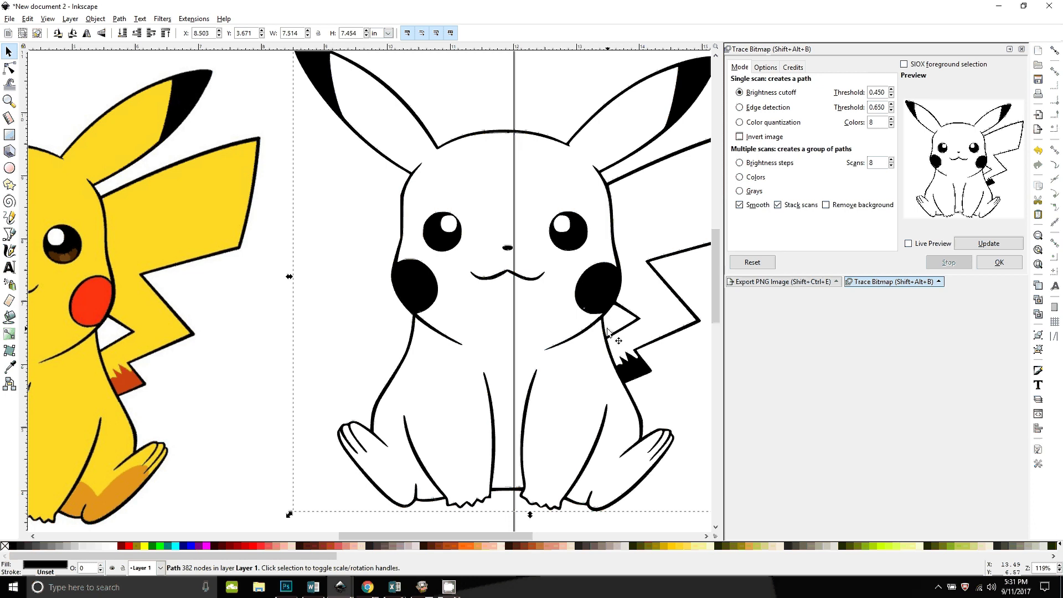
- Set the bucket fill to a threshold of 50 with its grow/shrink amount measured in px
{"action": "scroll", "coordinate": [609, 377], "scroll_direction": "right", "scroll_amount": 5}
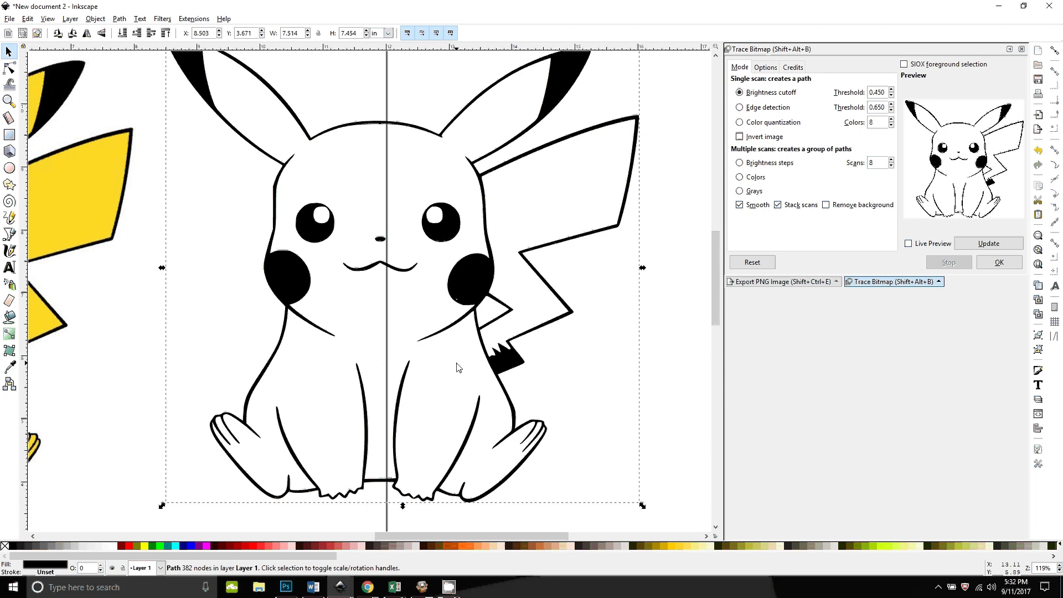
{"action": "left_click", "coordinate": [9, 318]}
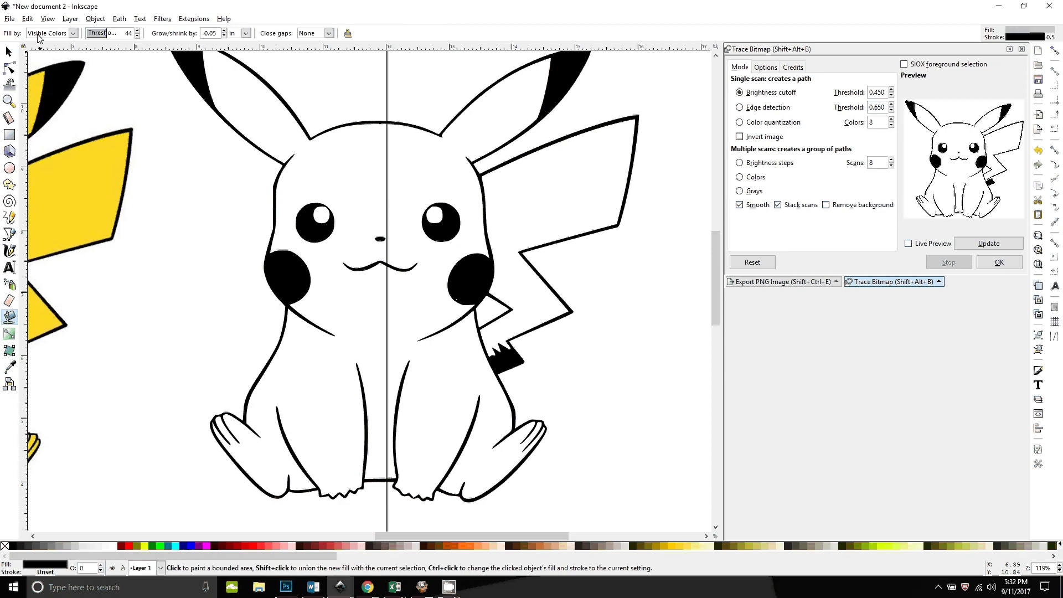
{"action": "left_click", "coordinate": [111, 33]}
{"action": "left_click", "coordinate": [247, 34]}
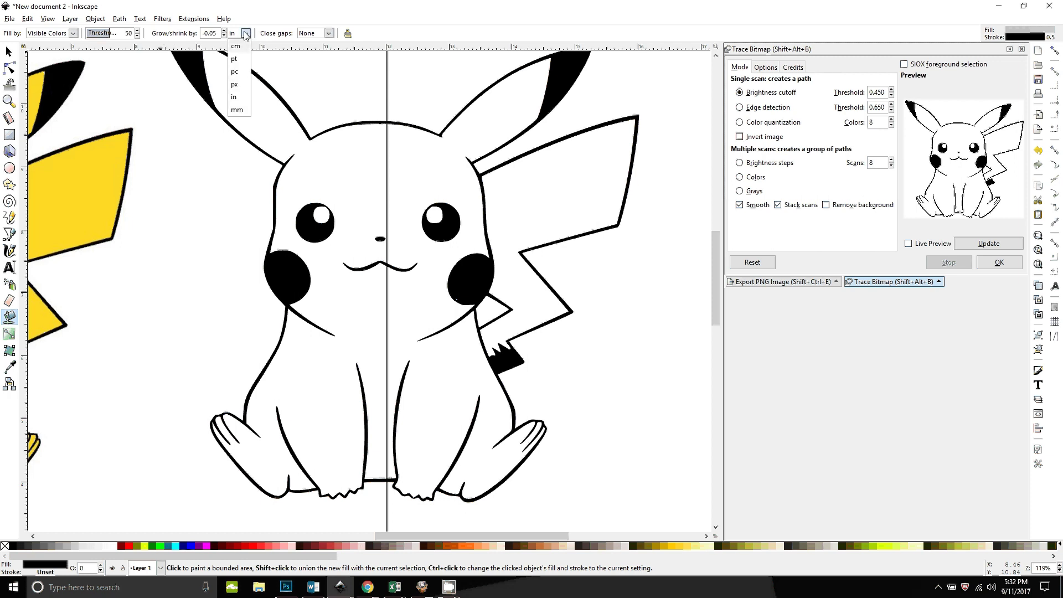
{"action": "left_click", "coordinate": [247, 34]}
{"action": "left_click", "coordinate": [246, 33]}
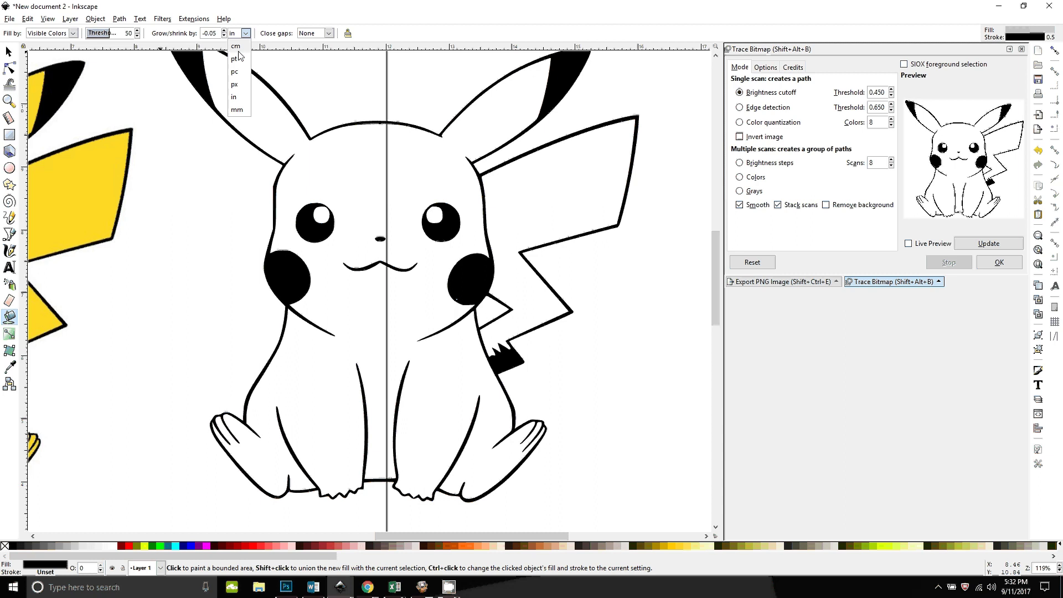
{"action": "left_click", "coordinate": [239, 86]}
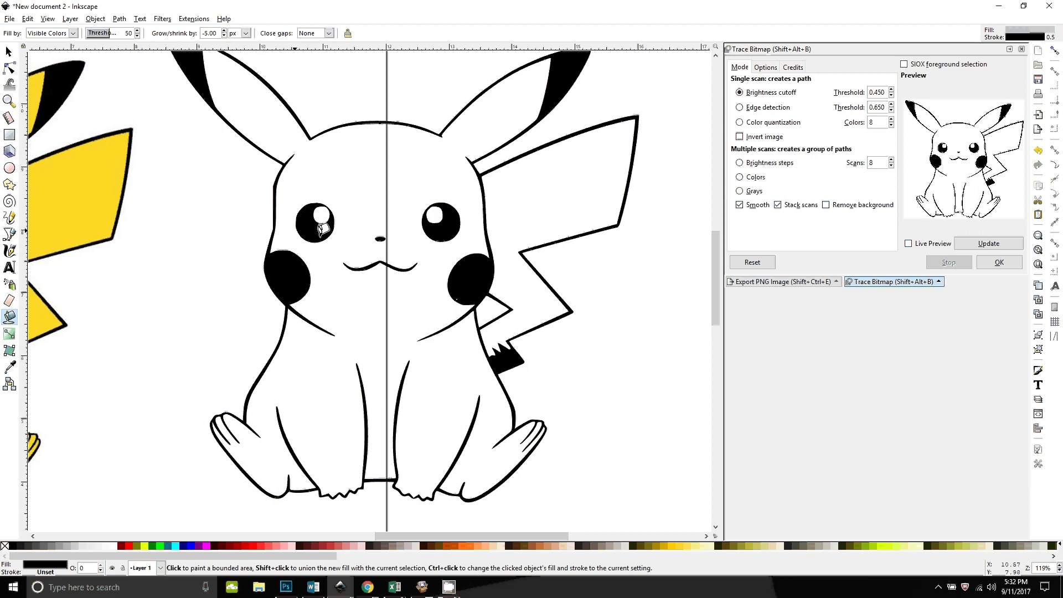
- Fill the small gap between the traced Pikachu's body and tail with a grow/shrink of -6 px and select the filled piece
{"action": "left_click", "coordinate": [489, 306]}
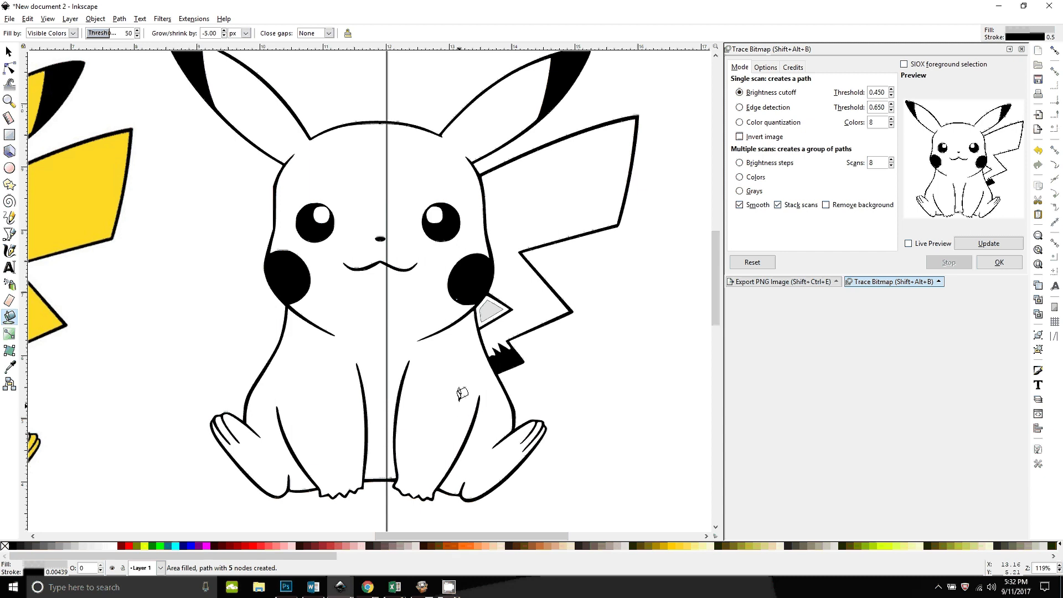
{"action": "key", "text": "ctrl+z"}
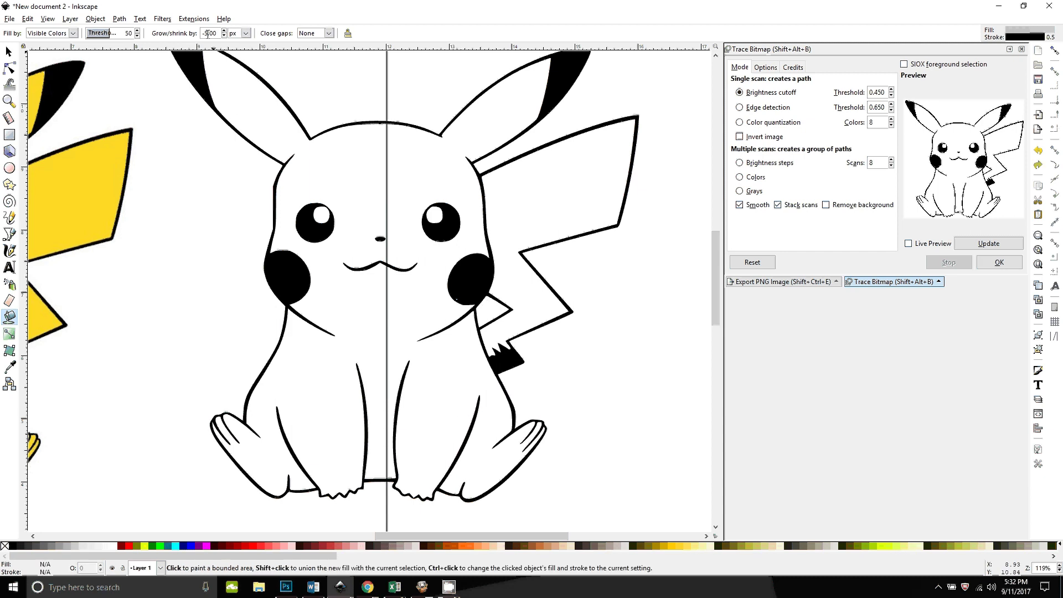
{"action": "left_click_drag", "start_coordinate": [217, 33], "coordinate": [202, 34]}
{"action": "type", "text": "-6"}
{"action": "left_click", "coordinate": [488, 309]}
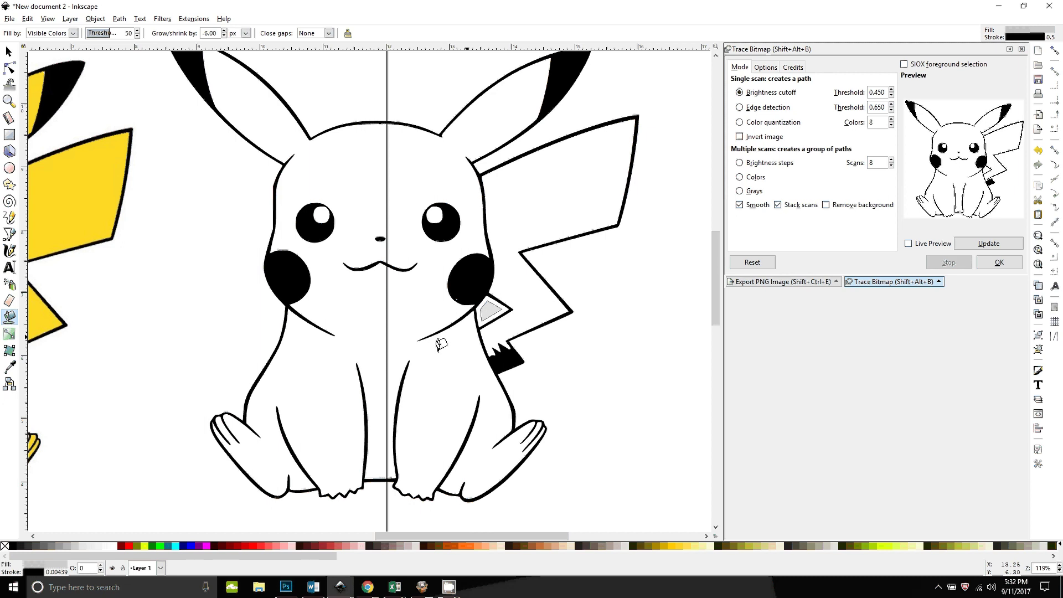
{"action": "scroll", "coordinate": [333, 432], "scroll_direction": "up", "scroll_amount": 1}
{"action": "key", "text": "s"}
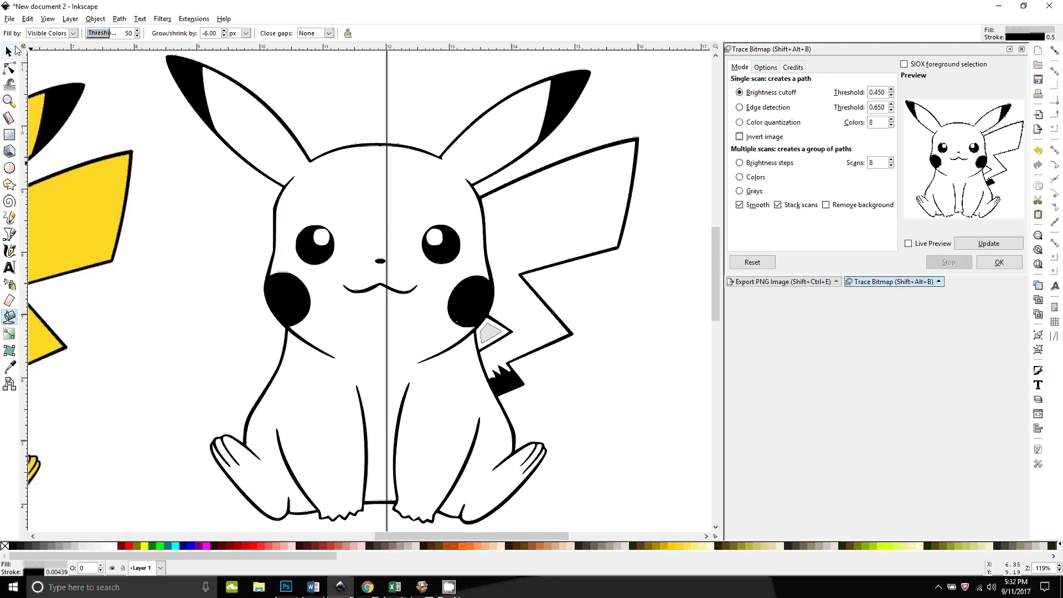
{"action": "left_click", "coordinate": [491, 333]}
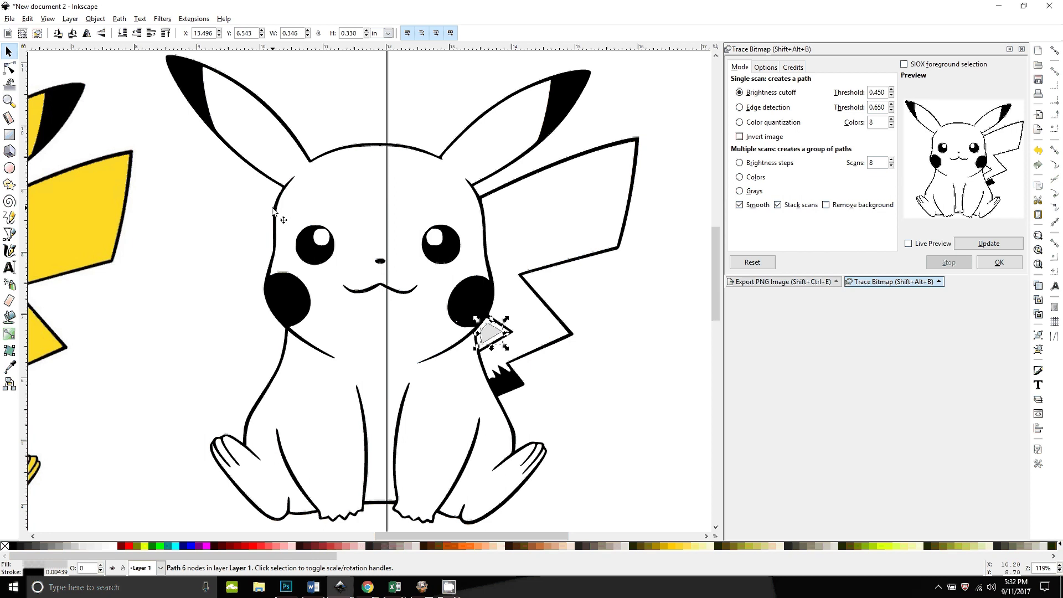
- Break the traced Pikachu path apart and union its pieces into one solid black silhouette
{"action": "key", "text": "minus"}
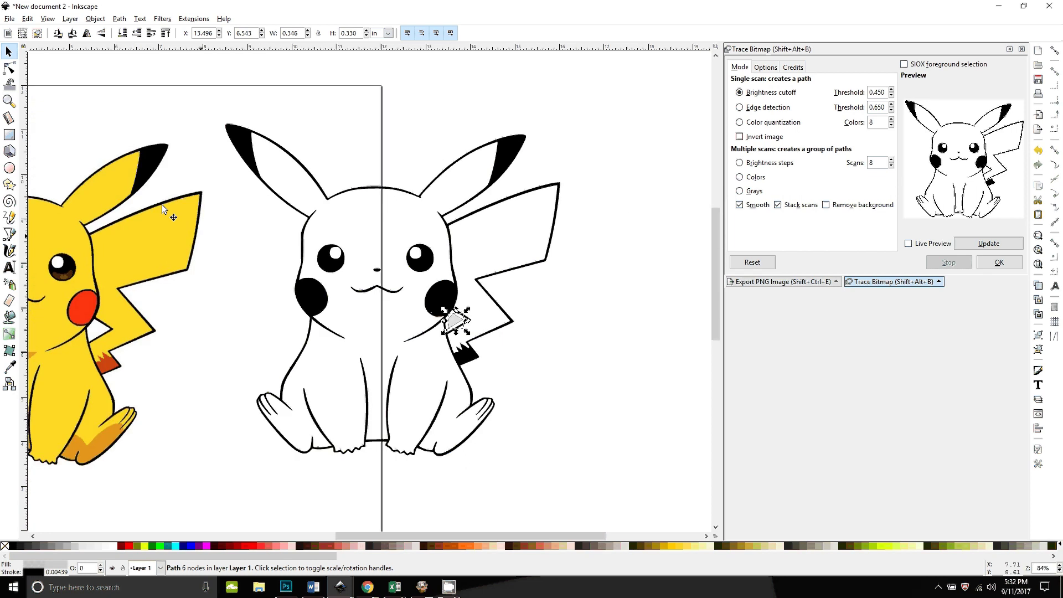
{"action": "left_click", "coordinate": [250, 160]}
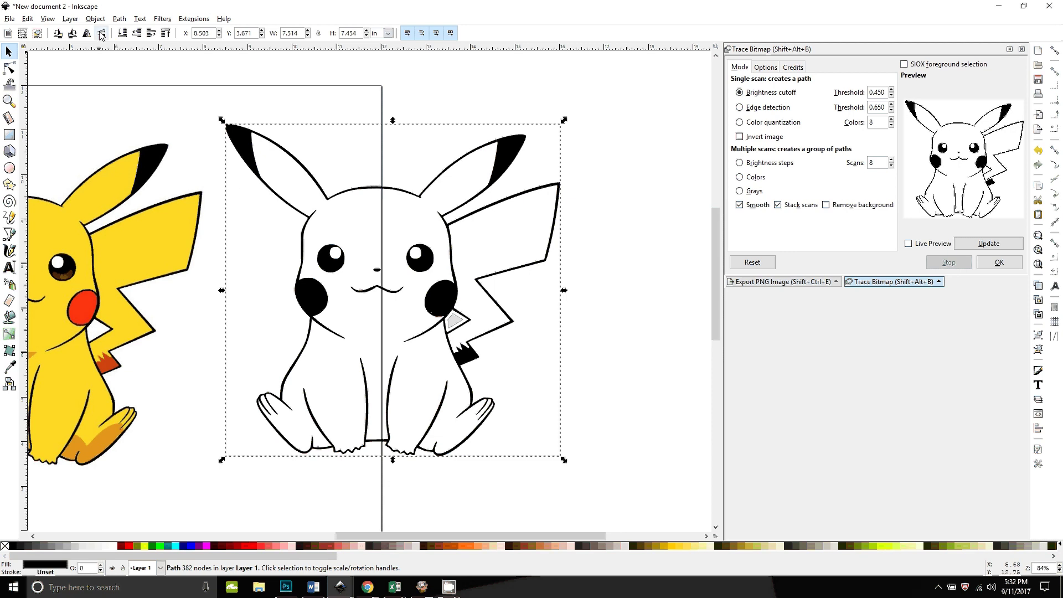
{"action": "left_click", "coordinate": [120, 19]}
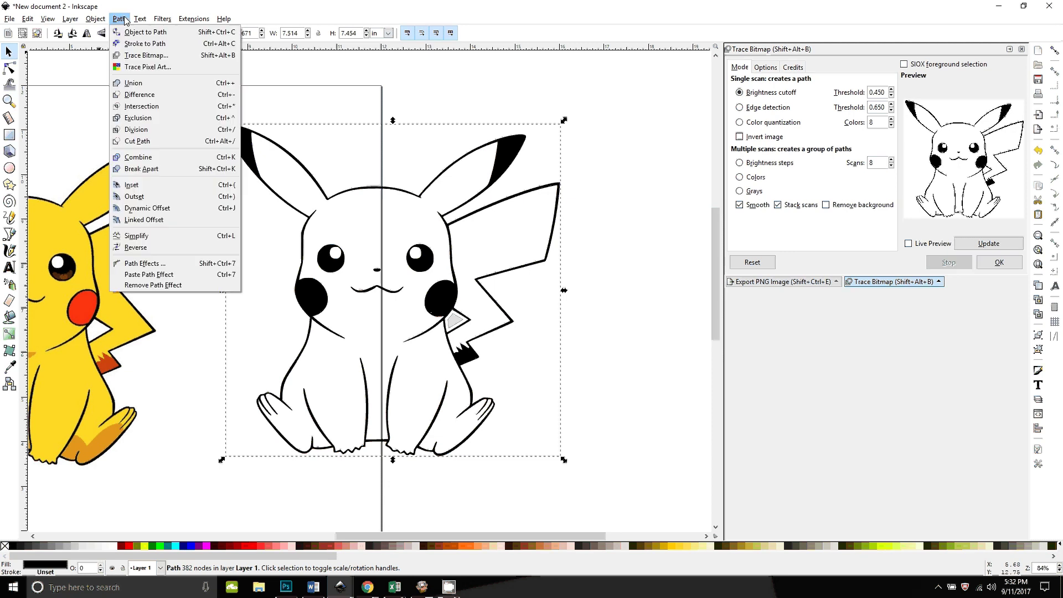
{"action": "left_click", "coordinate": [150, 171]}
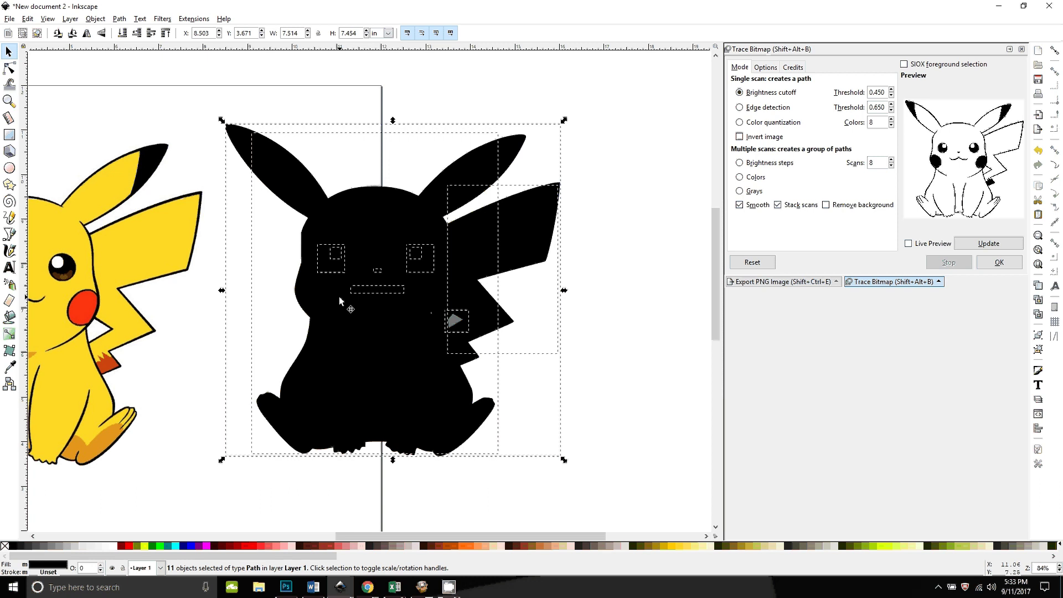
{"action": "left_click", "coordinate": [124, 19]}
{"action": "left_click", "coordinate": [138, 84]}
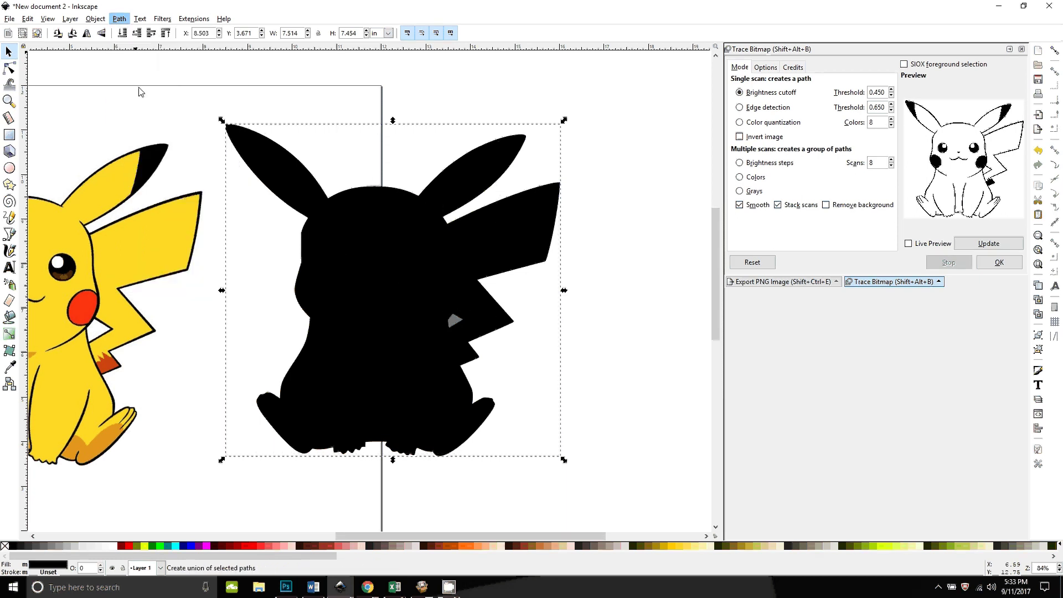
{"action": "left_click_drag", "start_coordinate": [352, 357], "coordinate": [586, 387]}
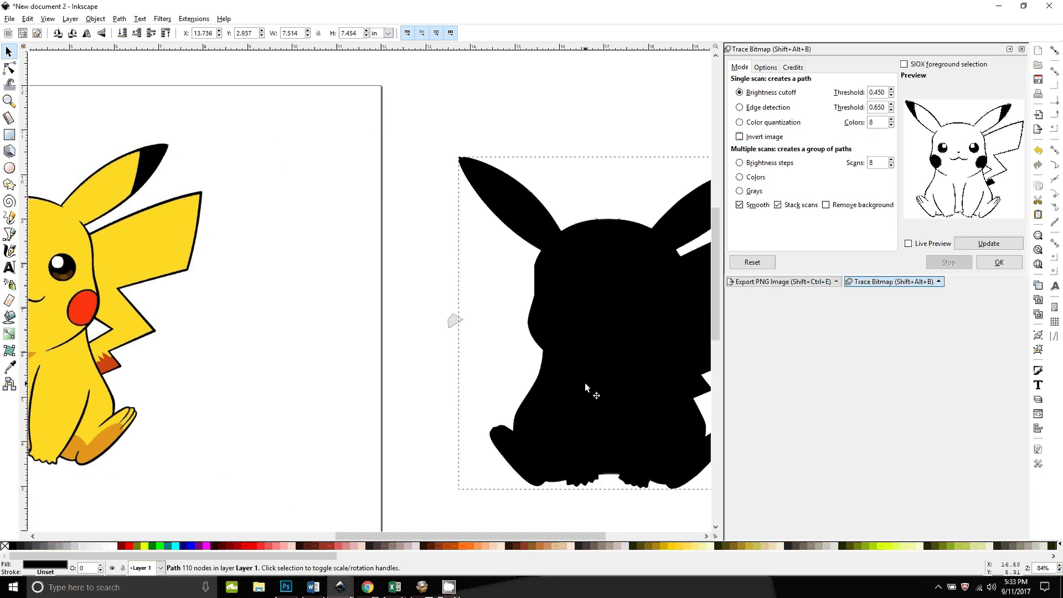
{"action": "key", "text": "ctrl+z"}
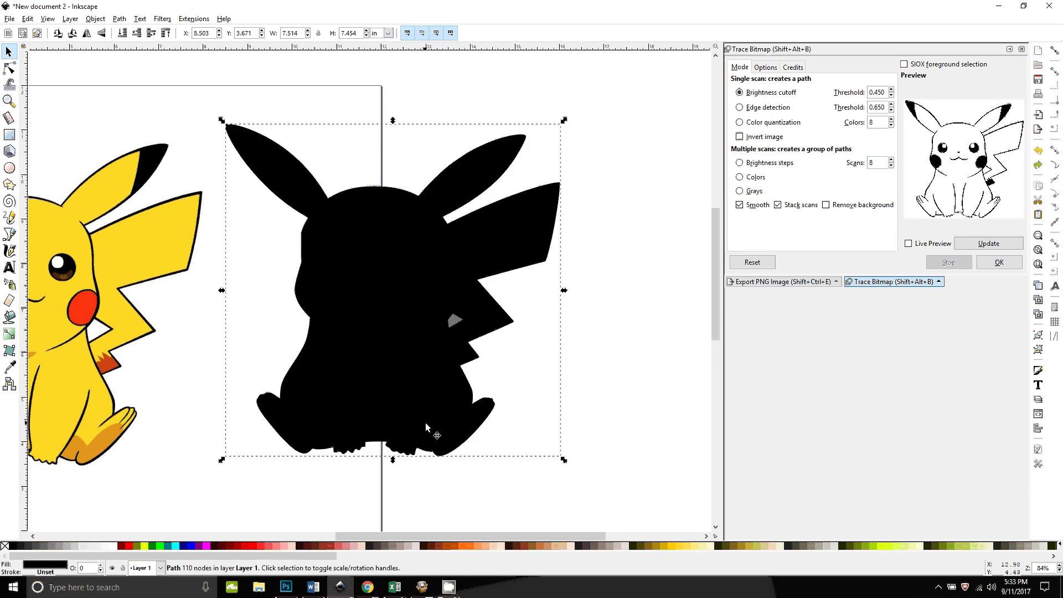
- Try to combine the small filled gap piece with the black silhouette
{"action": "left_click", "coordinate": [453, 321], "text": "shift"}
{"action": "left_click", "coordinate": [498, 359]}
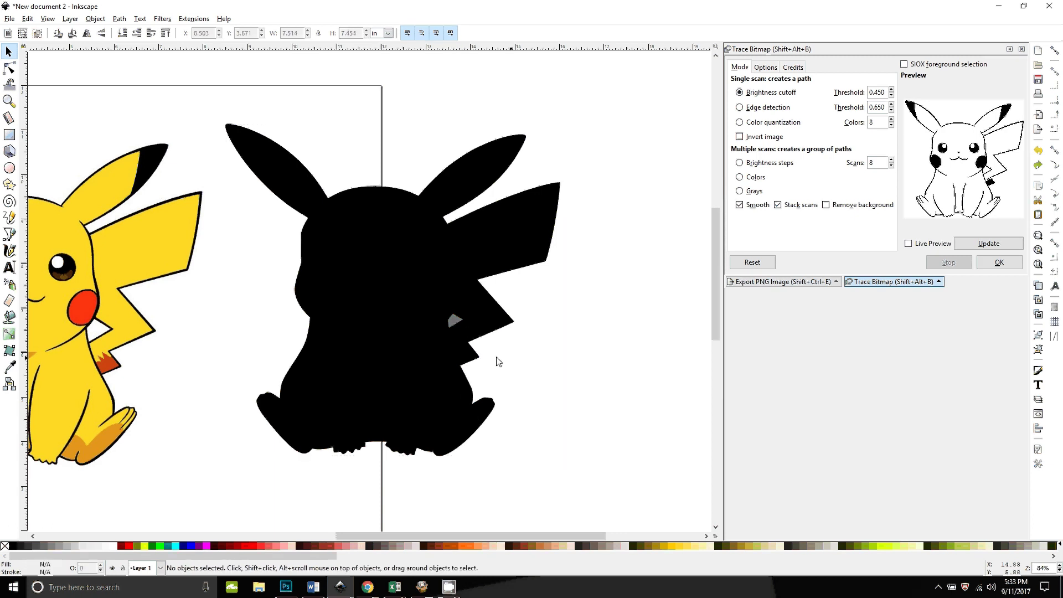
{"action": "left_click", "coordinate": [455, 326]}
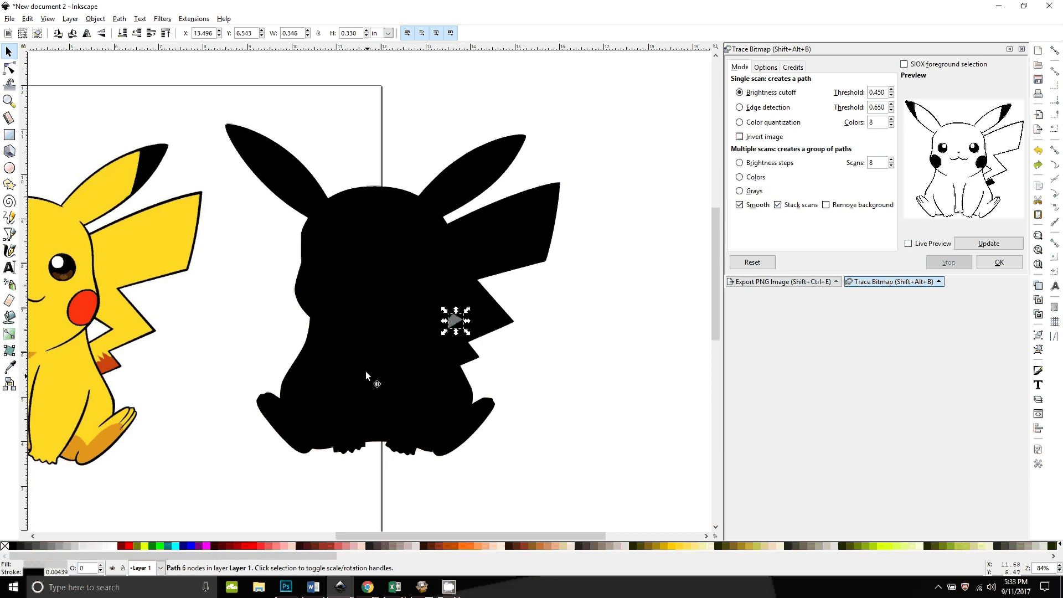
{"action": "left_click", "coordinate": [336, 357], "text": "shift"}
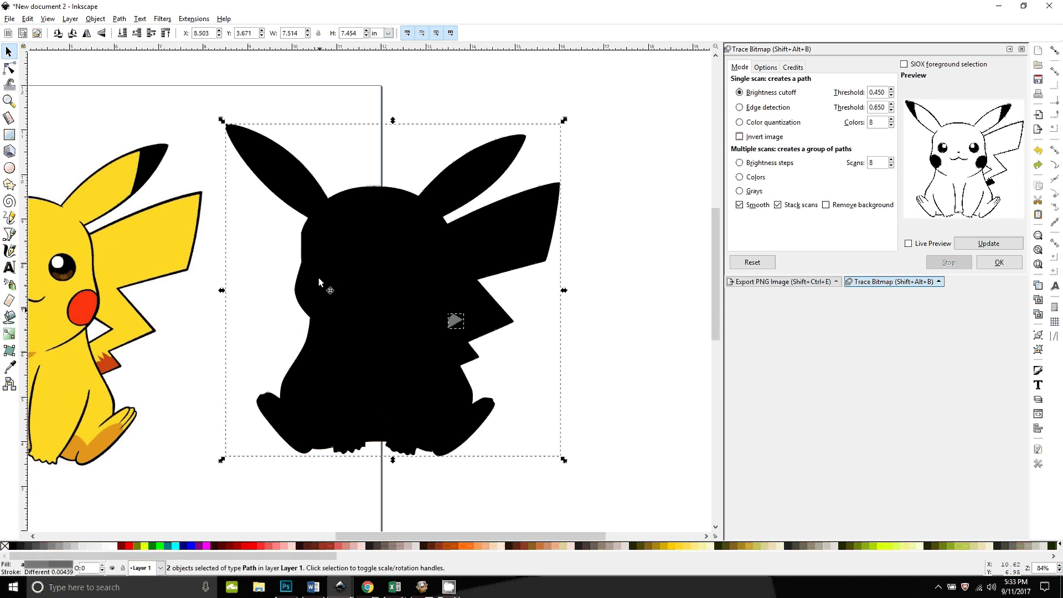
{"action": "left_click", "coordinate": [120, 19]}
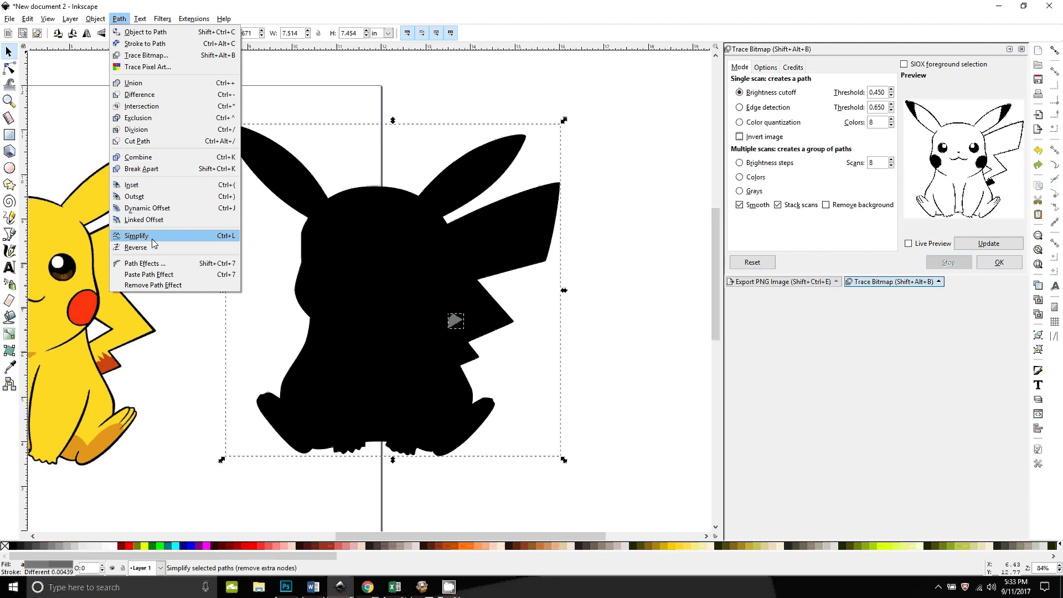
{"action": "left_click", "coordinate": [607, 372]}
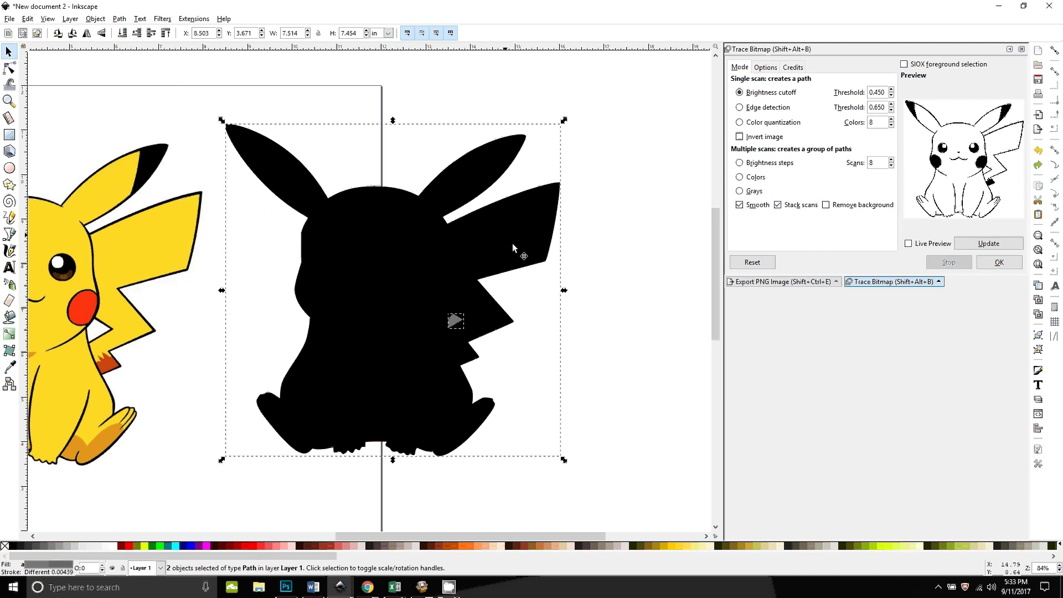
{"action": "key", "text": "ctrl+k"}
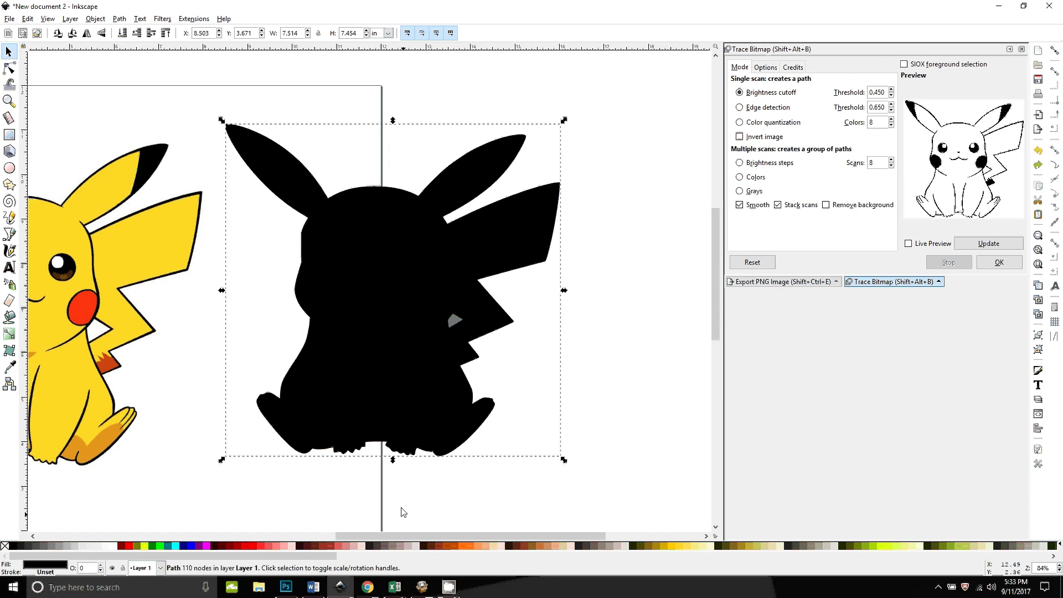
- Remove the silhouette's black fill and give it a red stroke
{"action": "scroll", "coordinate": [418, 465], "scroll_direction": "down", "scroll_amount": 2}
{"action": "scroll", "coordinate": [417, 465], "scroll_direction": "left", "scroll_amount": 3}
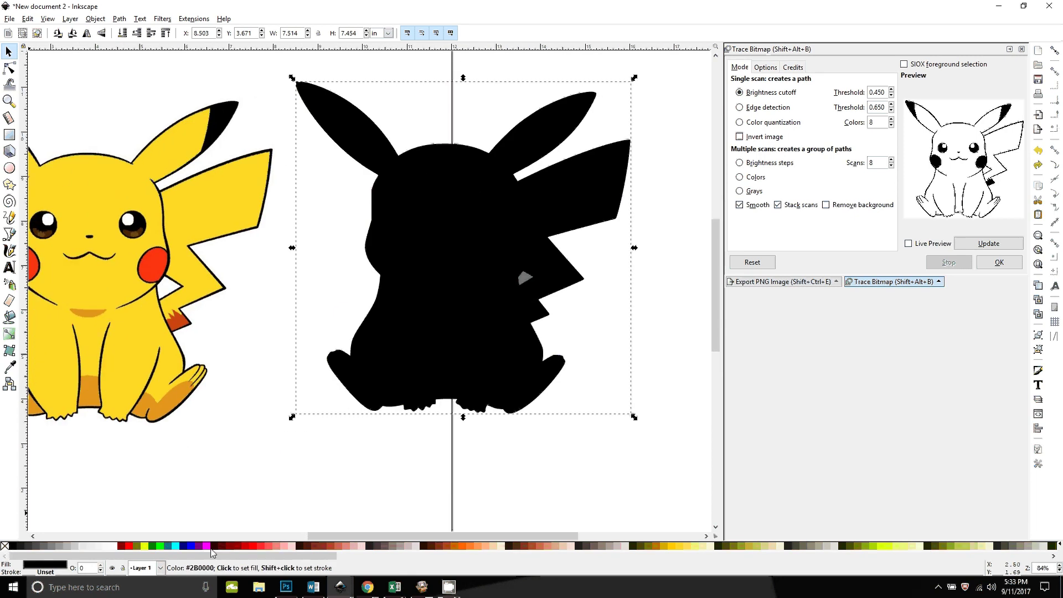
{"action": "left_click", "coordinate": [5, 547]}
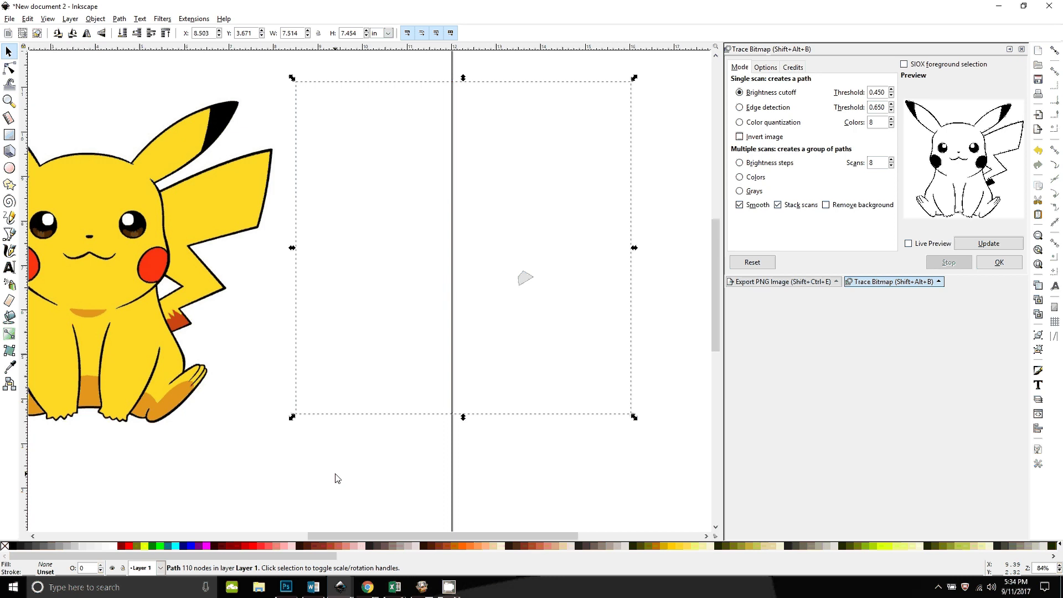
{"action": "key", "text": "shift"}
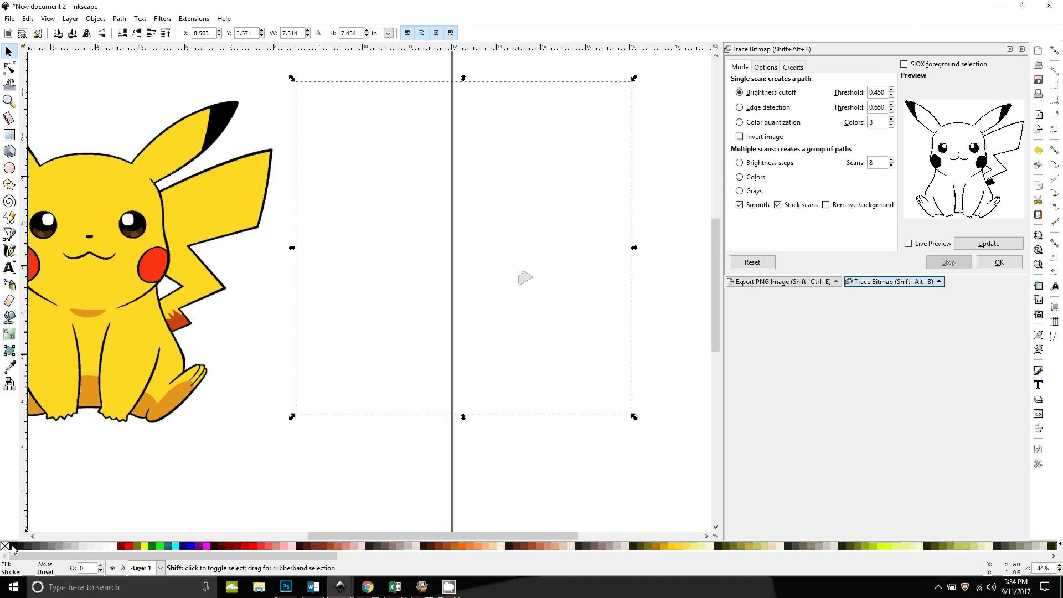
{"action": "left_click", "coordinate": [130, 549], "text": "shift"}
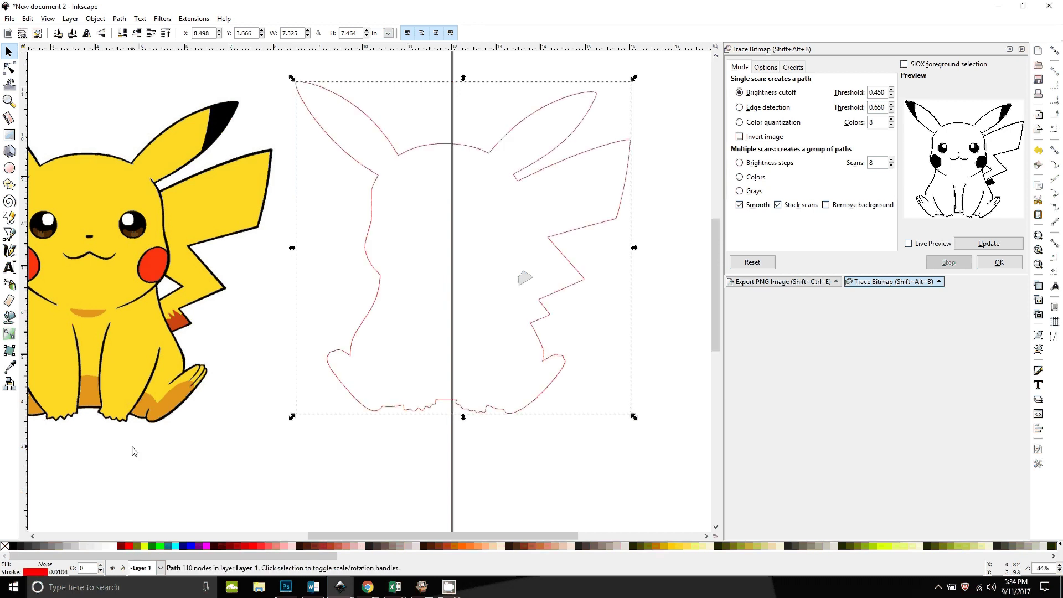
- Move the original Pikachu image onto the red outline, to about X 8.406, Y 3.661 in
{"action": "key", "text": "Delete"}
{"action": "key", "text": "ctrl+z"}
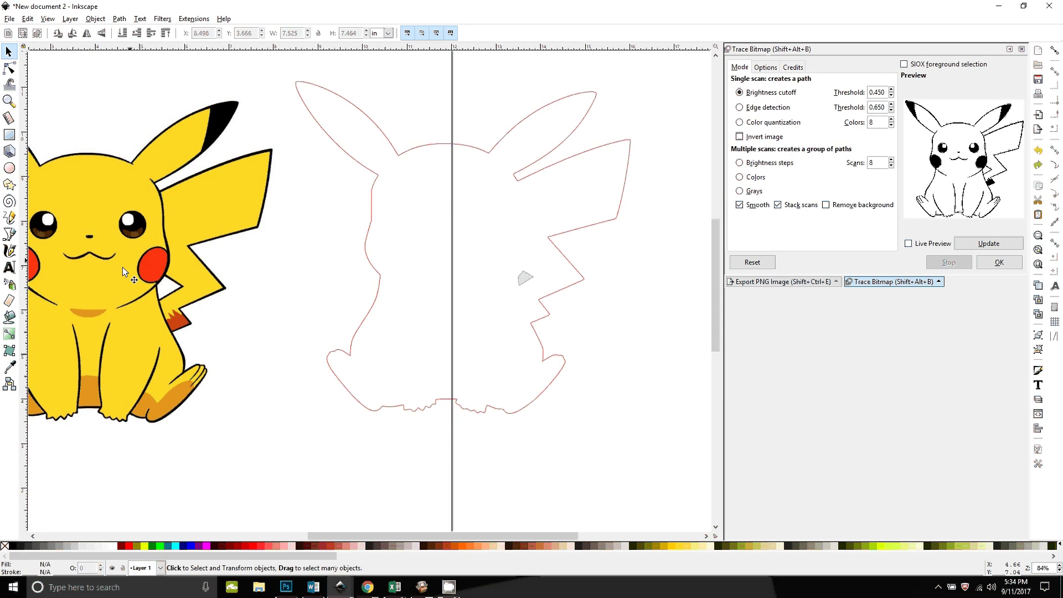
{"action": "mouse_move", "coordinate": [122, 267]}
{"action": "left_mouse_down"}
{"action": "mouse_move", "coordinate": [208, 311]}
{"action": "mouse_move", "coordinate": [480, 268]}
{"action": "left_mouse_up"}
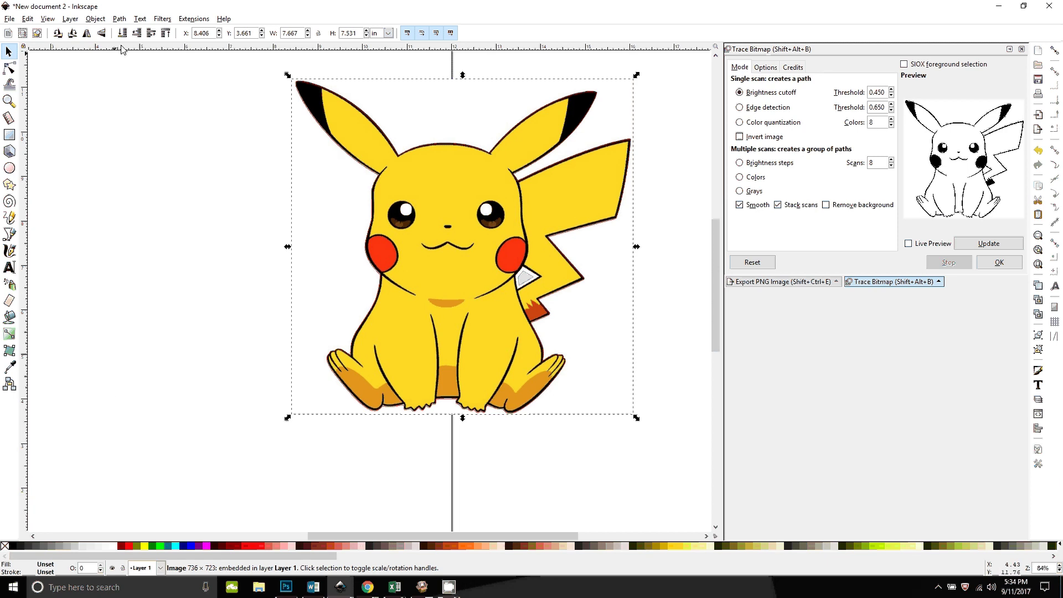
- Try to outset the overlaid Pikachu image, move it aside and undo the move
{"action": "left_click", "coordinate": [119, 20]}
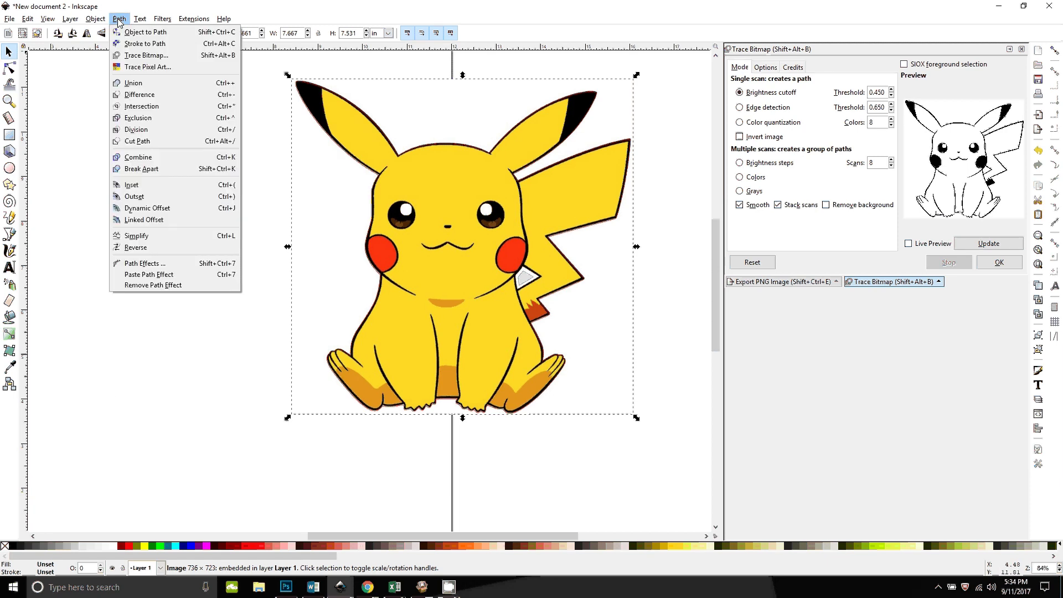
{"action": "left_click", "coordinate": [138, 196]}
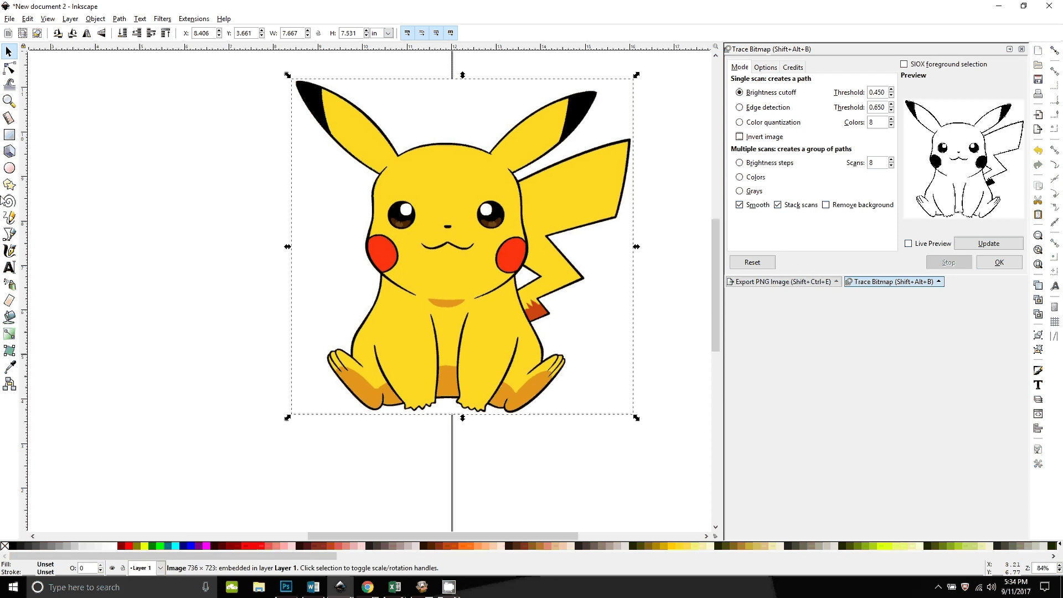
{"action": "left_click", "coordinate": [8, 53]}
{"action": "left_click_drag", "start_coordinate": [461, 293], "coordinate": [261, 359]}
{"action": "key", "text": "ctrl+z"}
- Select the red silhouette outline instead of the Pikachu image and outset it once
{"action": "left_click", "coordinate": [511, 467]}
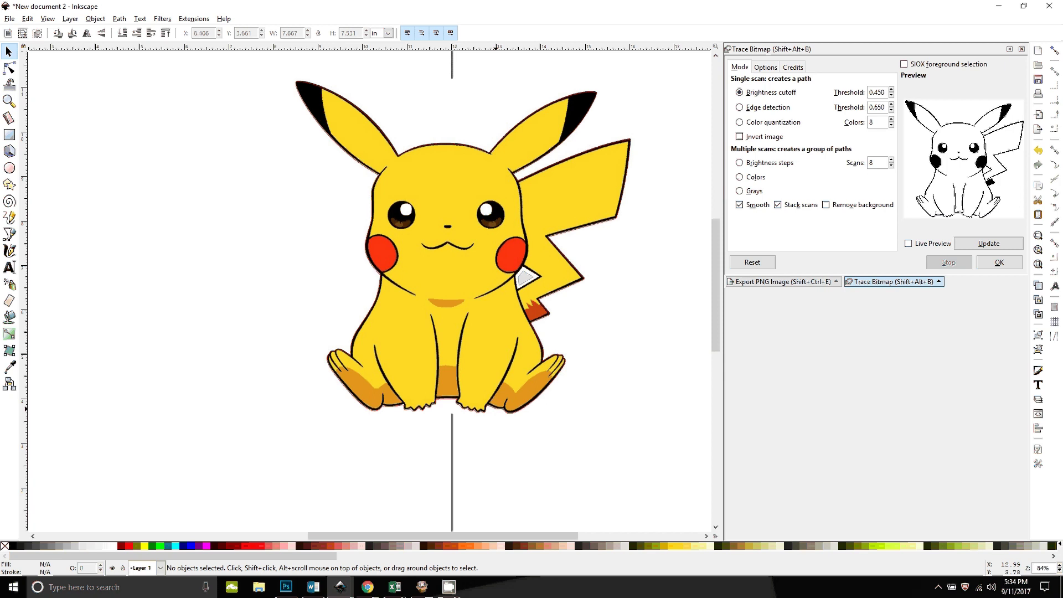
{"action": "left_click", "coordinate": [512, 416]}
{"action": "left_click_drag", "start_coordinate": [521, 423], "coordinate": [436, 459]}
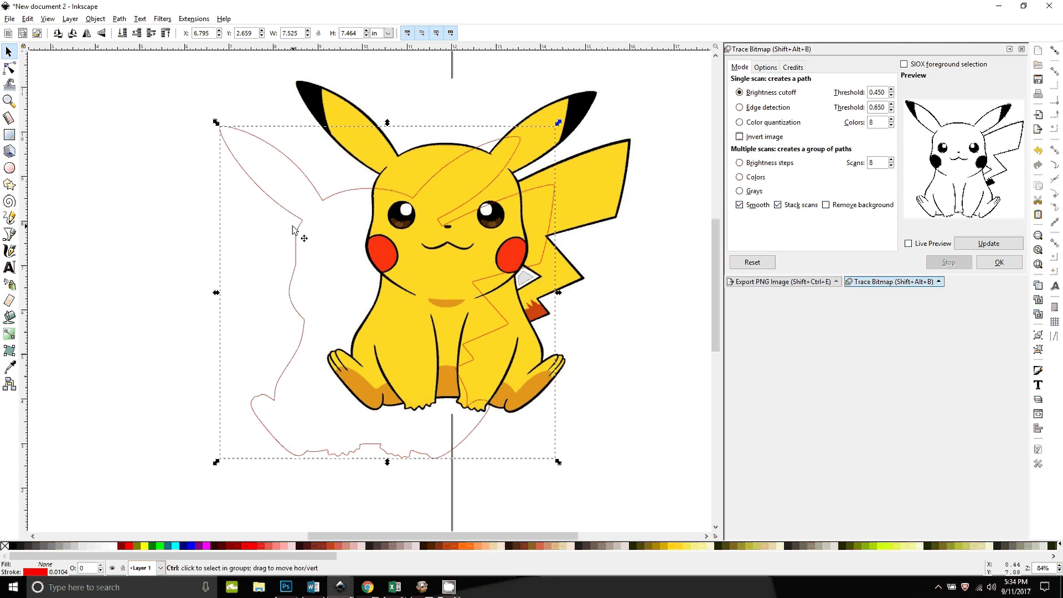
{"action": "key", "text": "ctrl+z"}
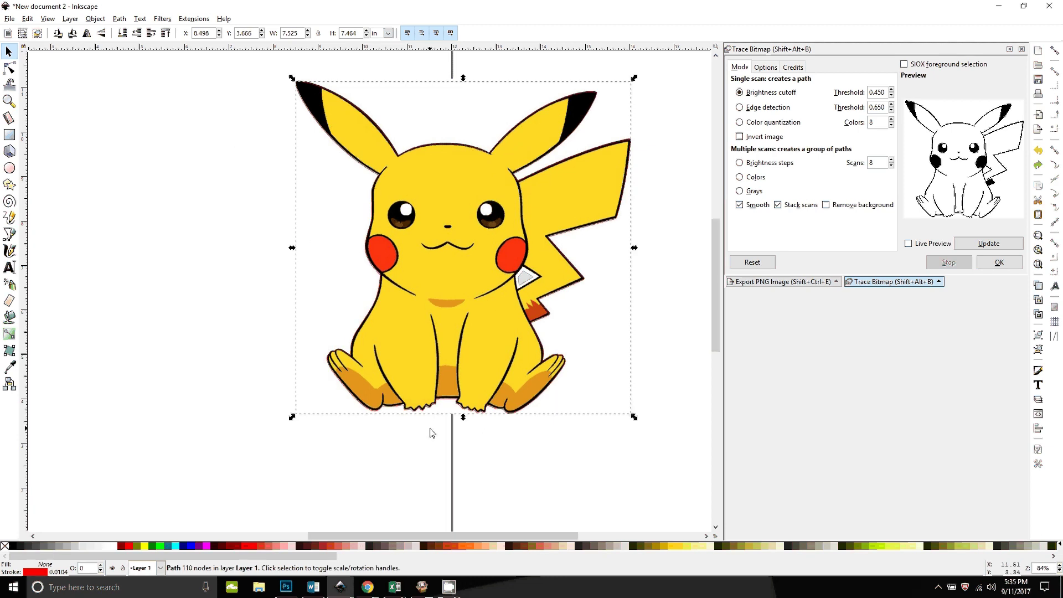
{"action": "left_click", "coordinate": [119, 20]}
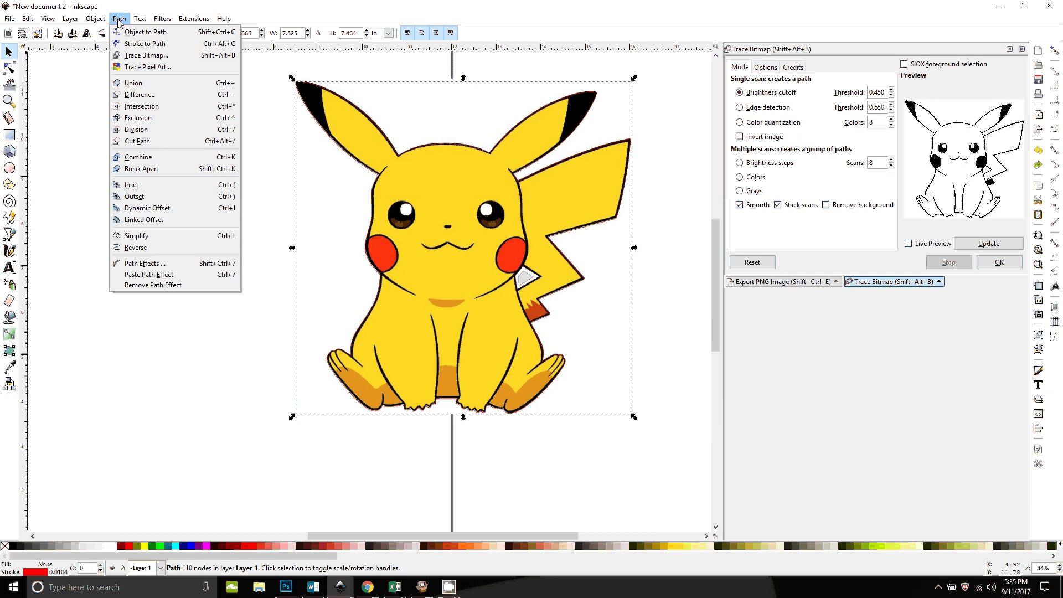
{"action": "left_click", "coordinate": [154, 199]}
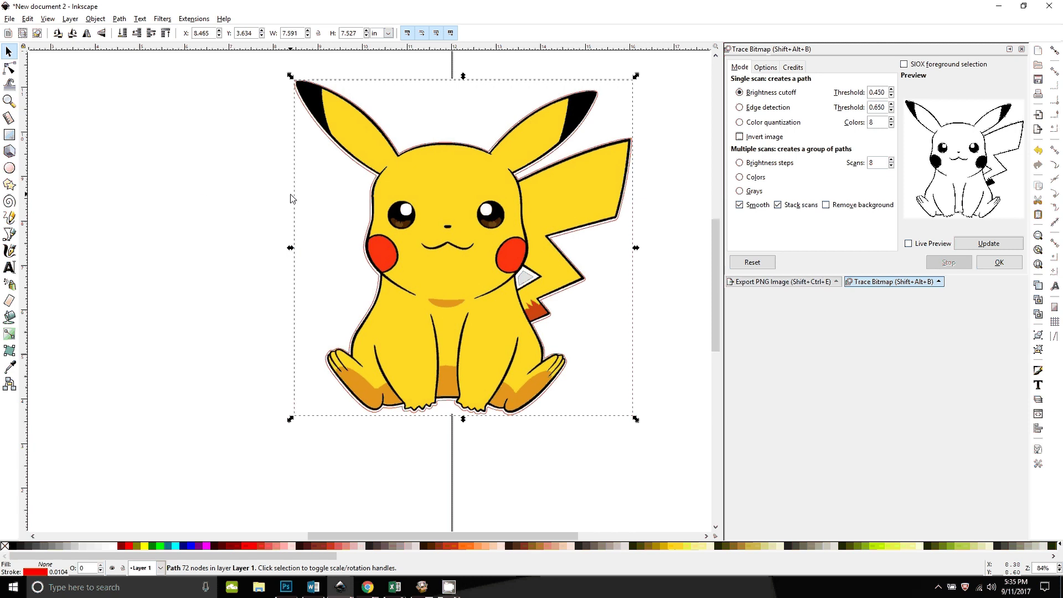
- Set the Inset/Outset step to 2 px in the Behavior preferences
{"action": "left_click", "coordinate": [28, 19]}
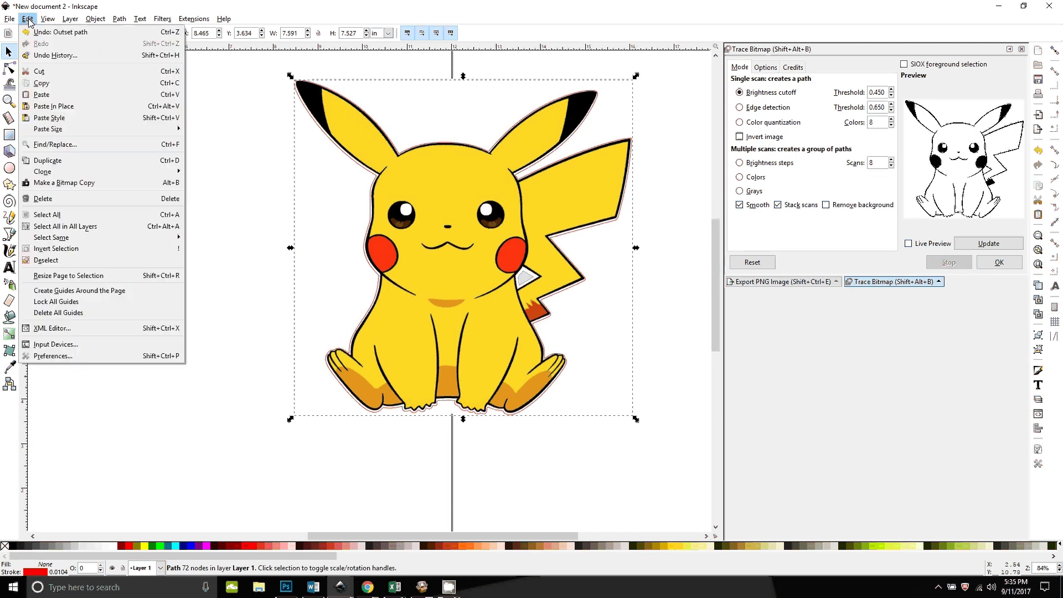
{"action": "left_click", "coordinate": [78, 356]}
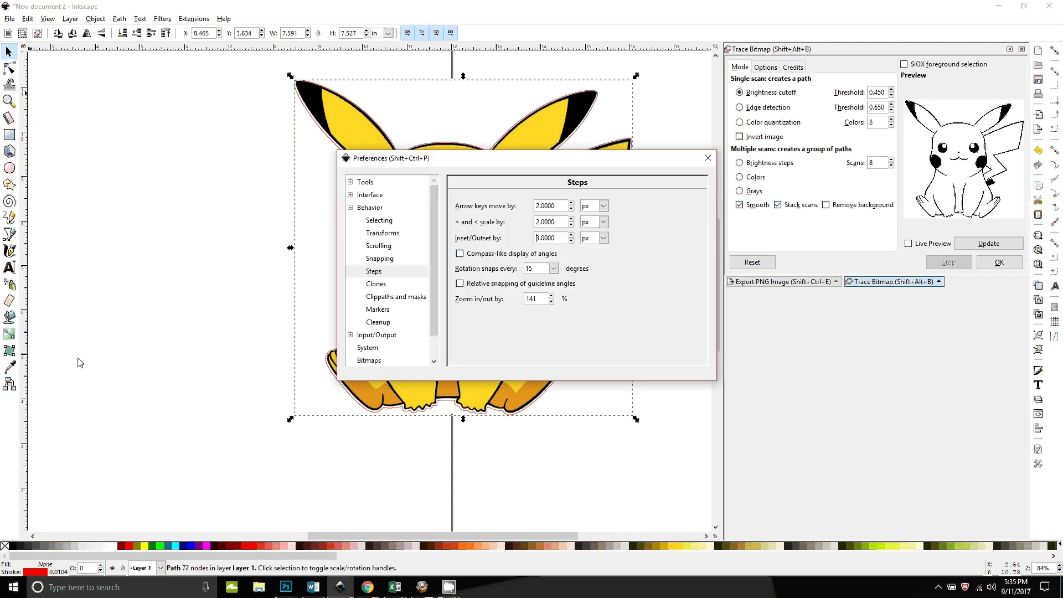
{"action": "left_click", "coordinate": [349, 207]}
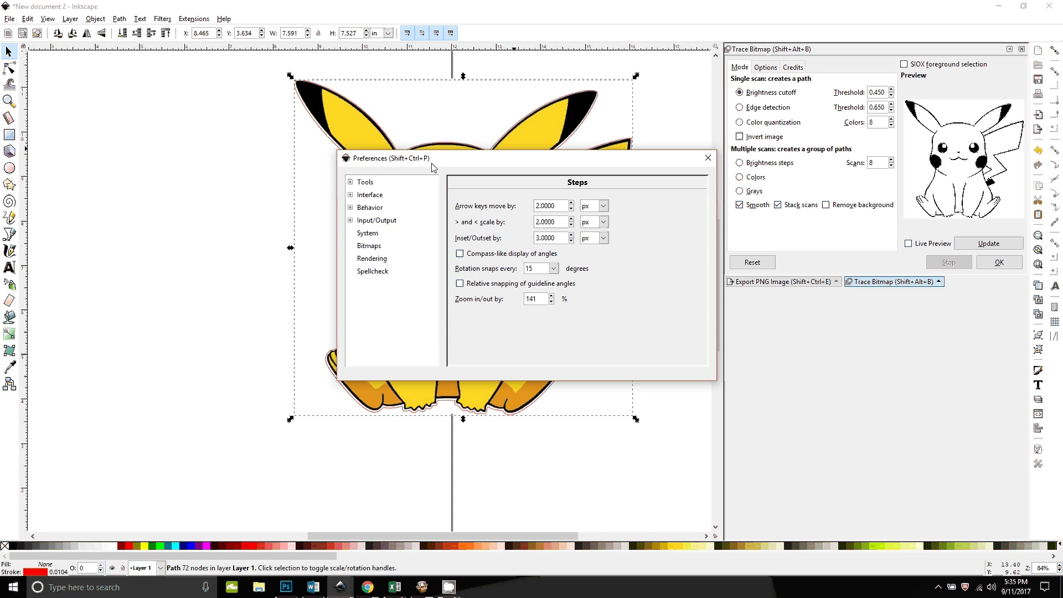
{"action": "left_click", "coordinate": [350, 207]}
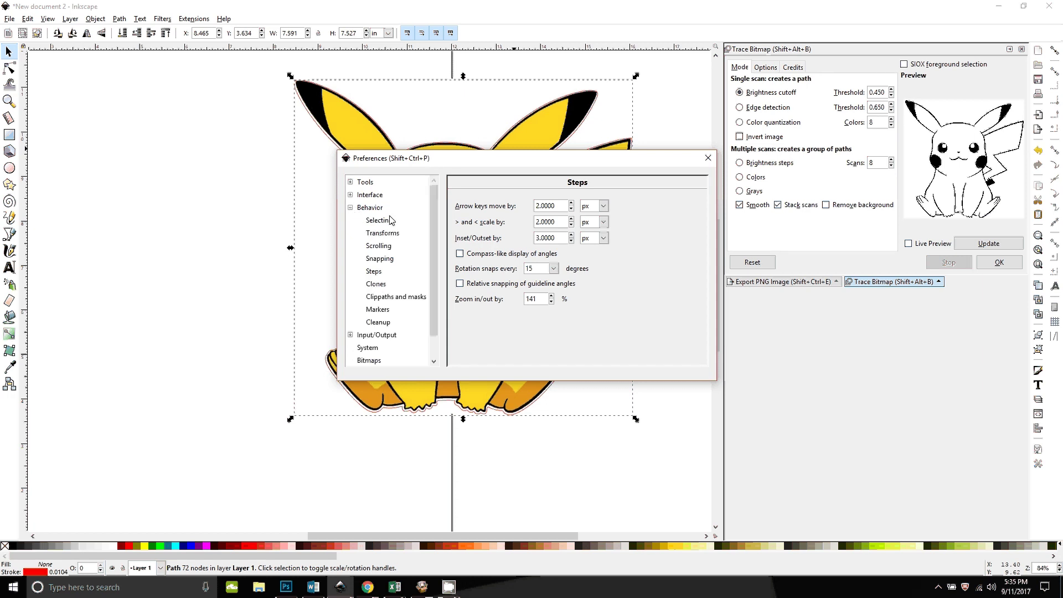
{"action": "left_click", "coordinate": [374, 275]}
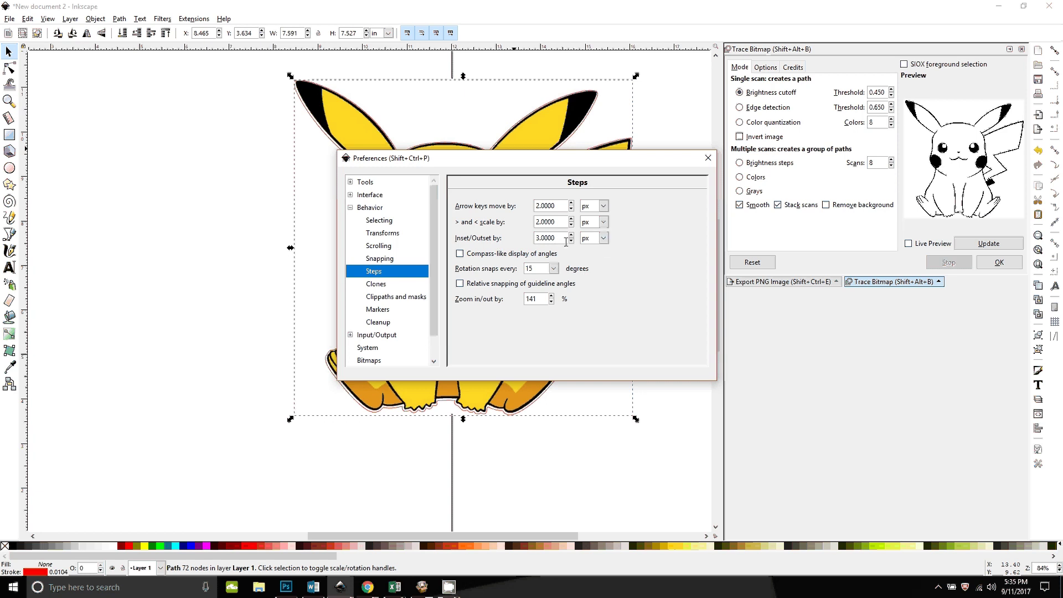
{"action": "double_click", "coordinate": [545, 237]}
{"action": "type", "text": "2"}
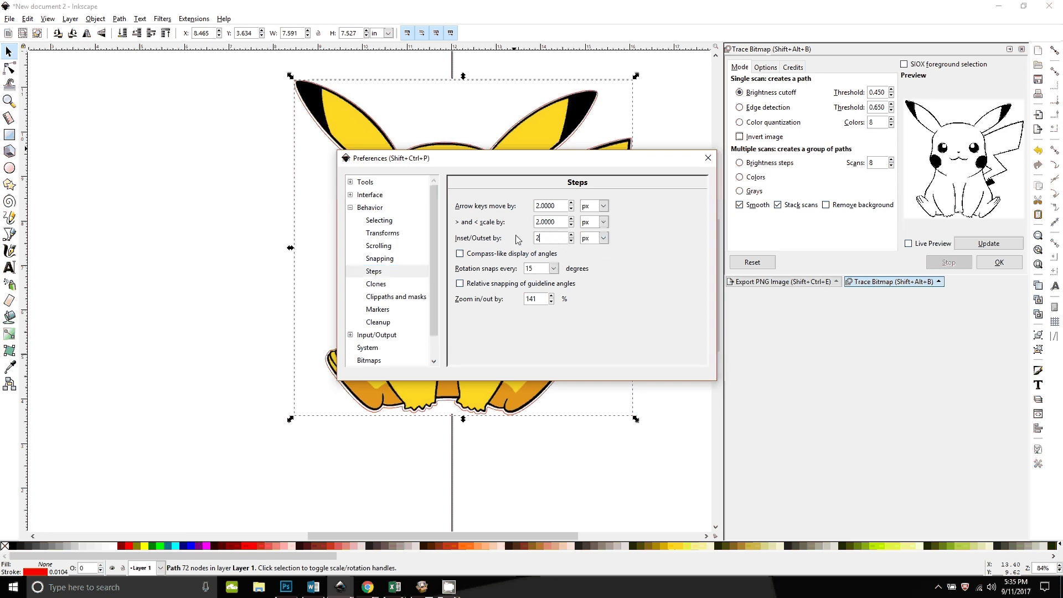
{"action": "left_click", "coordinate": [707, 159]}
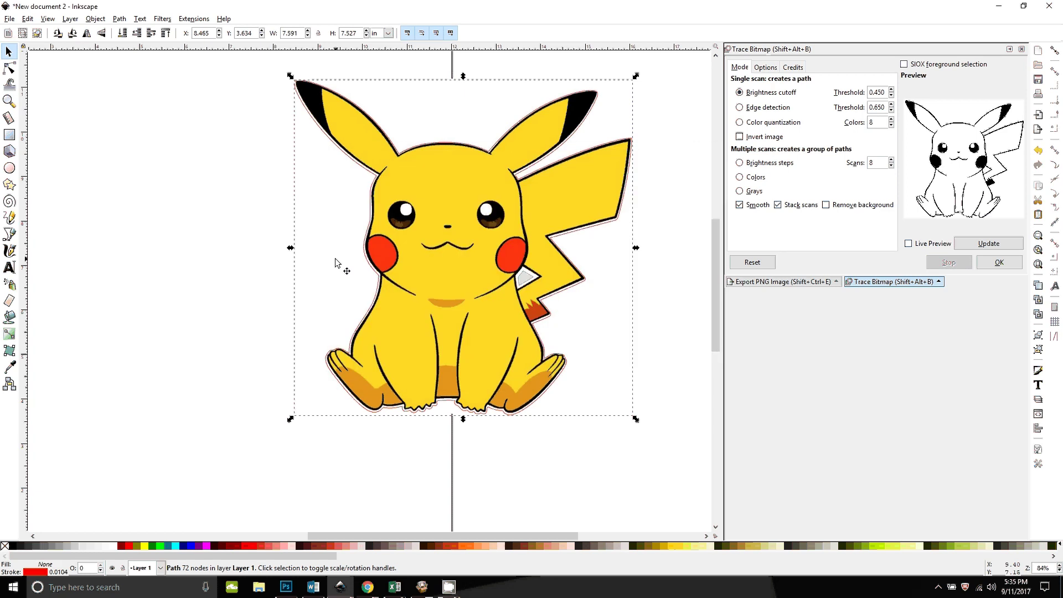
- Outset the red outline repeatedly until it measures about 7.750 by 7.680 in
{"action": "left_click", "coordinate": [118, 18]}
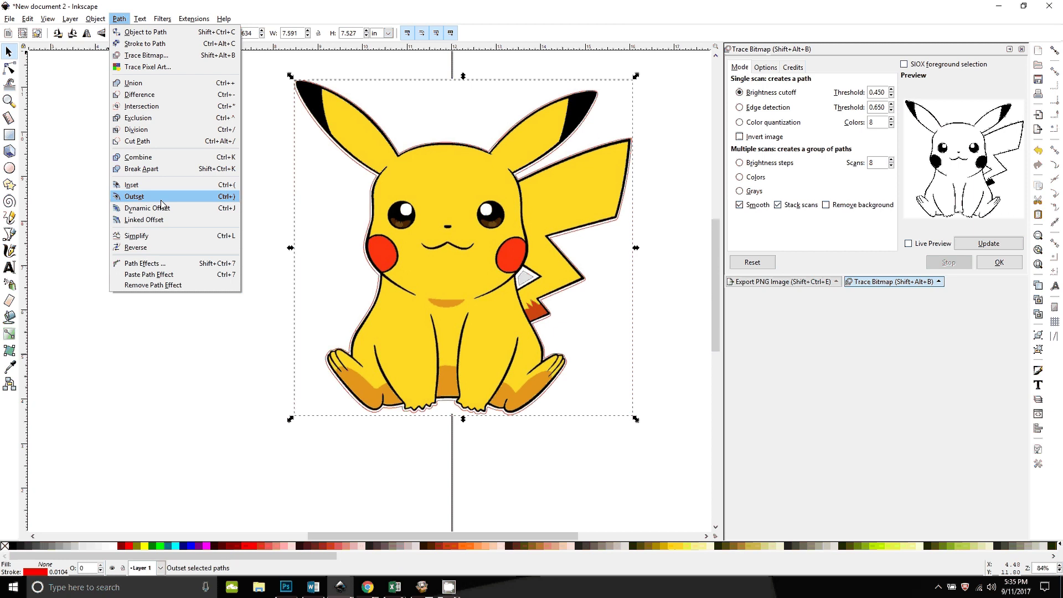
{"action": "left_click", "coordinate": [123, 20]}
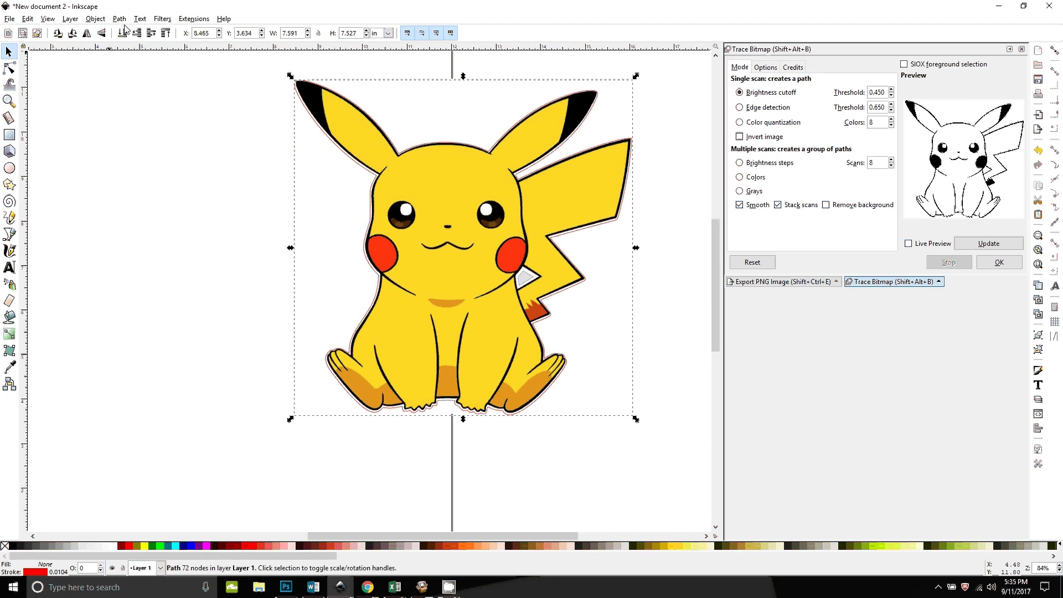
{"action": "key", "text": "ctrl"}
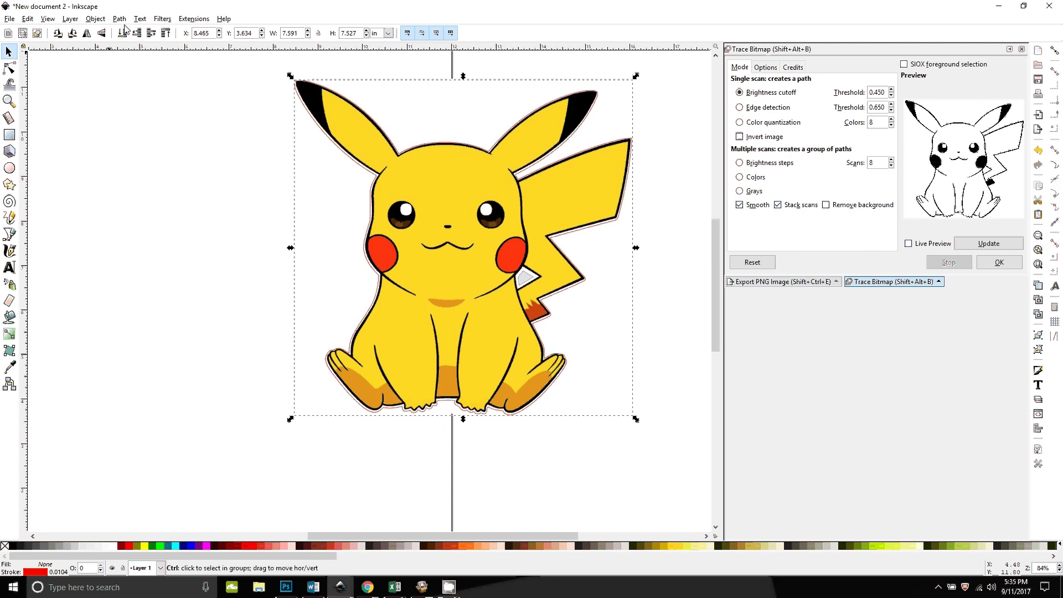
{"action": "key", "text": "ctrl+parenright"}
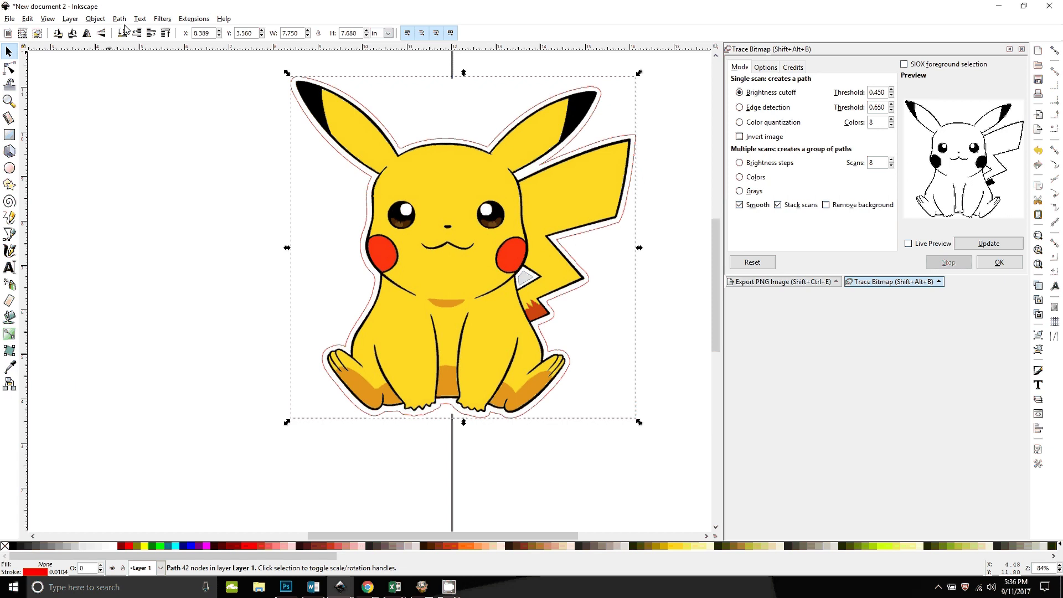
- Move the original Pikachu image off the red outline, to about X -3.130, Y 3.449 in
{"action": "scroll", "coordinate": [563, 463], "scroll_direction": "right", "scroll_amount": 5}
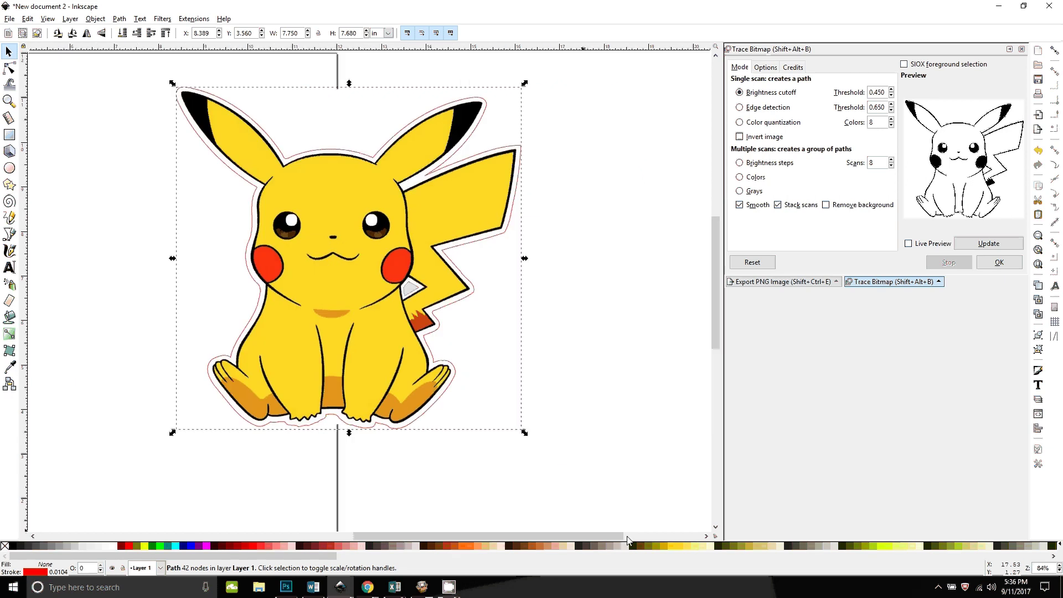
{"action": "left_click", "coordinate": [368, 298]}
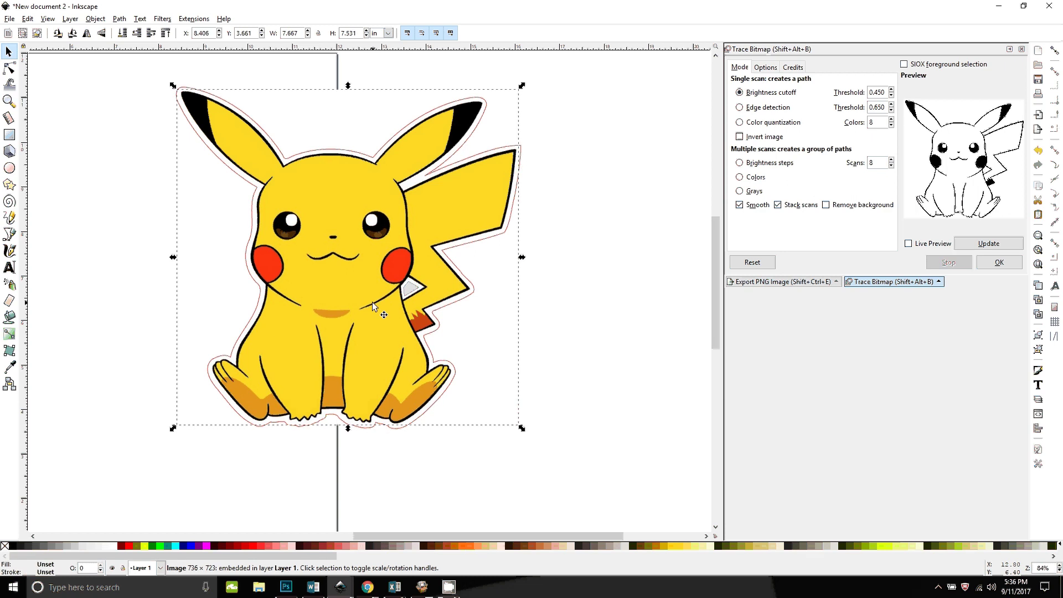
{"action": "left_click_drag", "start_coordinate": [372, 304], "coordinate": [33, 305]}
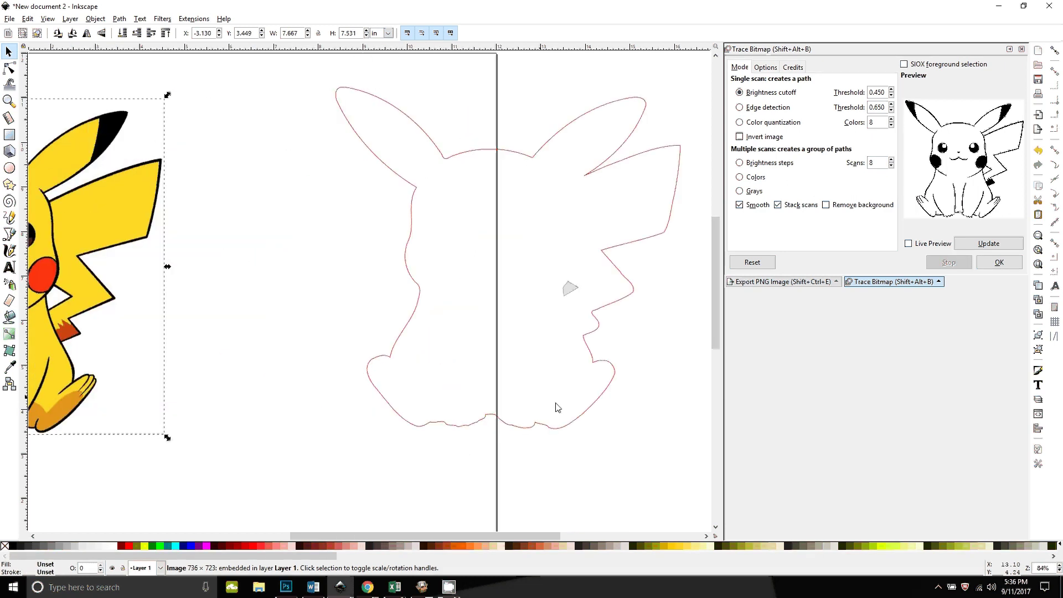
- Fill the enlarged Pikachu outline with light gray and remove its red stroke
{"action": "scroll", "coordinate": [557, 408], "scroll_direction": "right", "scroll_amount": 8}
{"action": "left_click", "coordinate": [380, 122]}
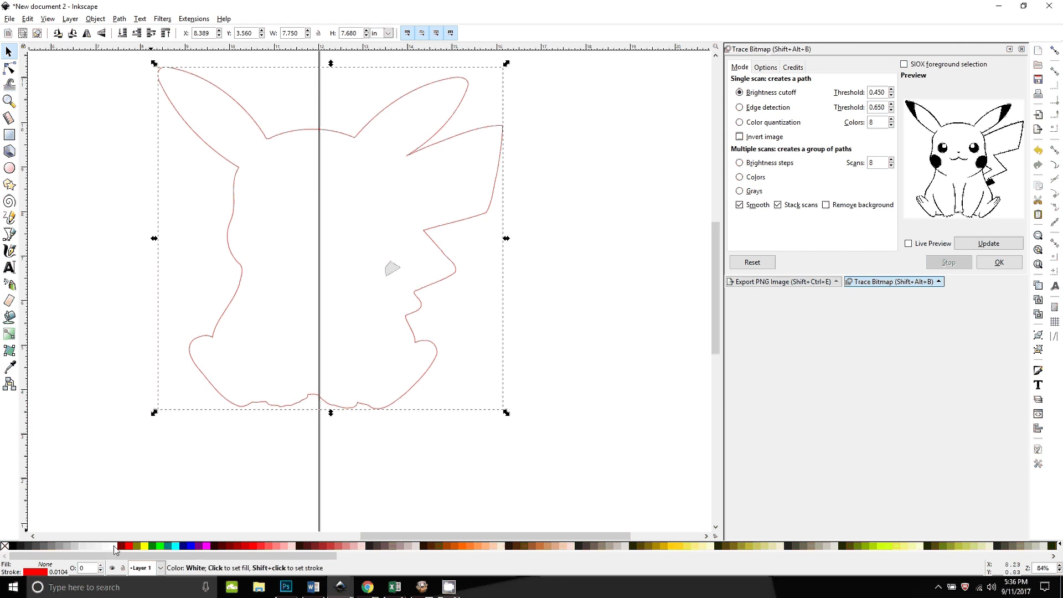
{"action": "left_click", "coordinate": [83, 549]}
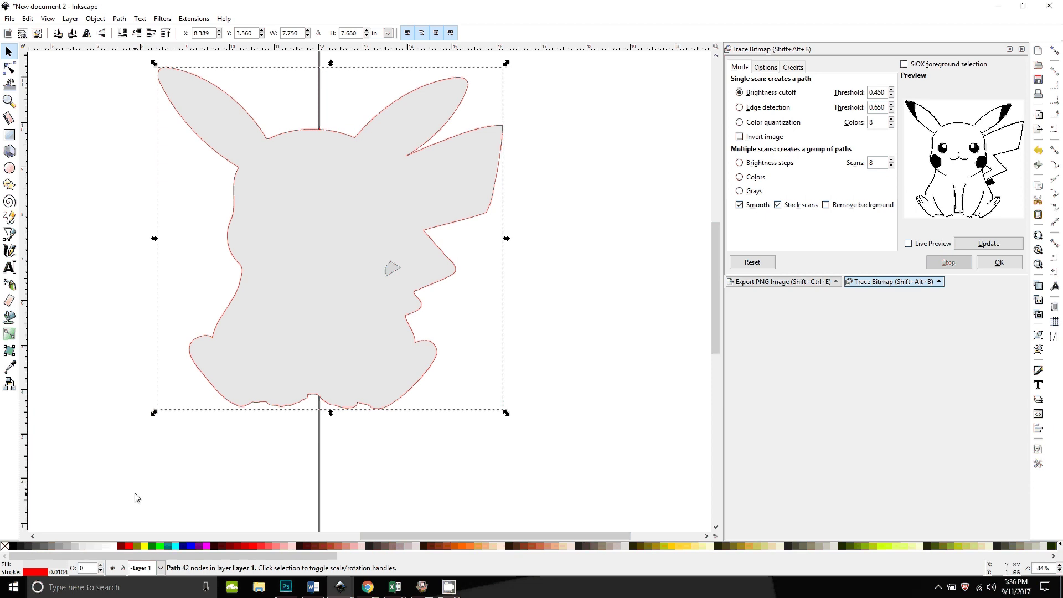
{"action": "left_click", "coordinate": [4, 545], "text": "shift"}
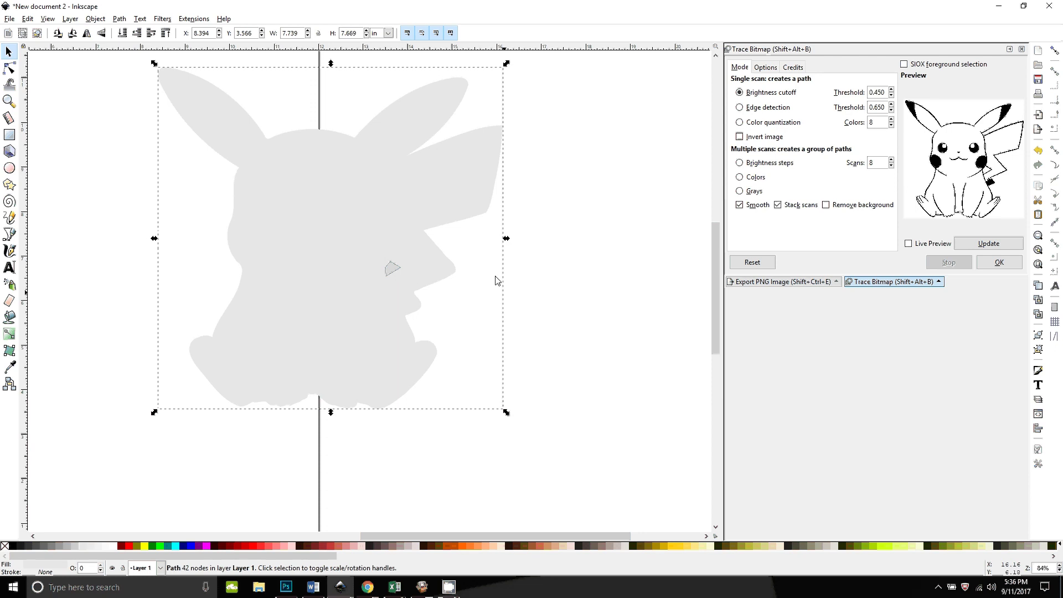
- Cut the small gap piece by the tail out of the gray silhouette using a Difference operation
{"action": "left_click", "coordinate": [393, 270]}
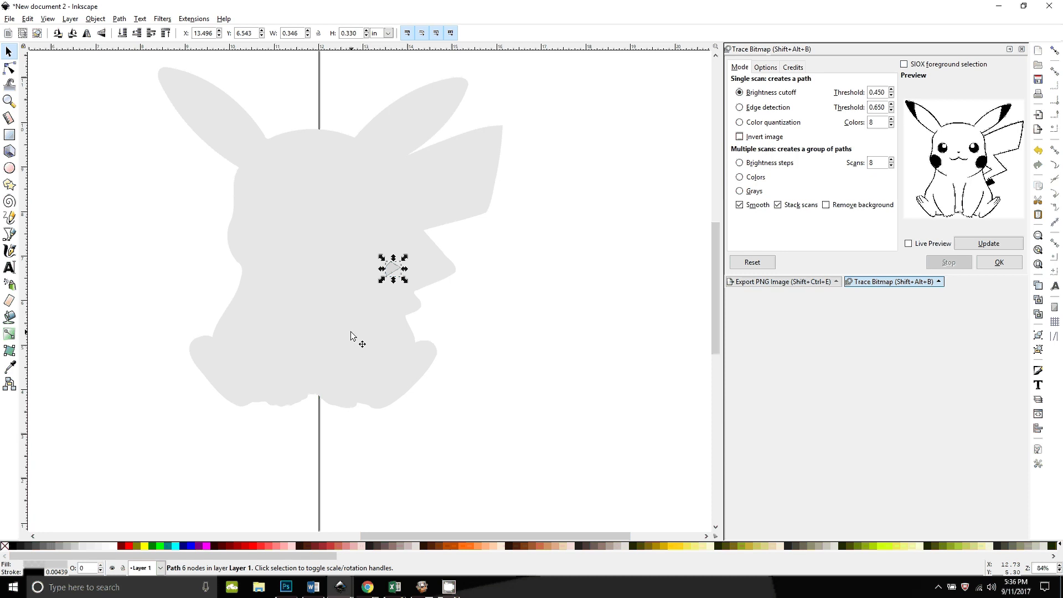
{"action": "left_click", "coordinate": [435, 317]}
{"action": "left_click", "coordinate": [391, 271]}
{"action": "left_click", "coordinate": [275, 306], "text": "shift"}
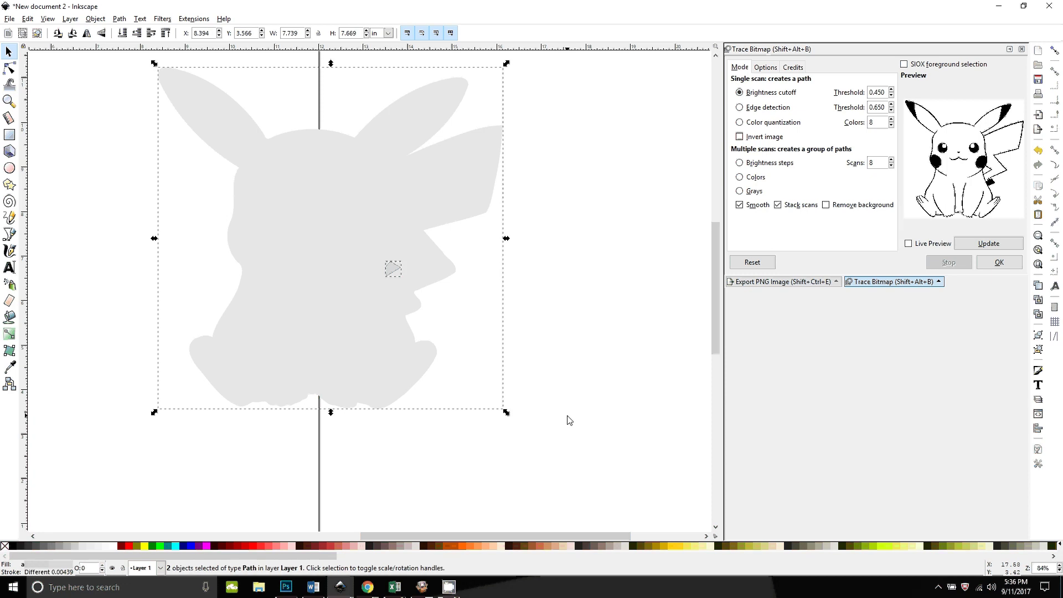
{"action": "left_click", "coordinate": [119, 19]}
{"action": "left_click", "coordinate": [139, 94]}
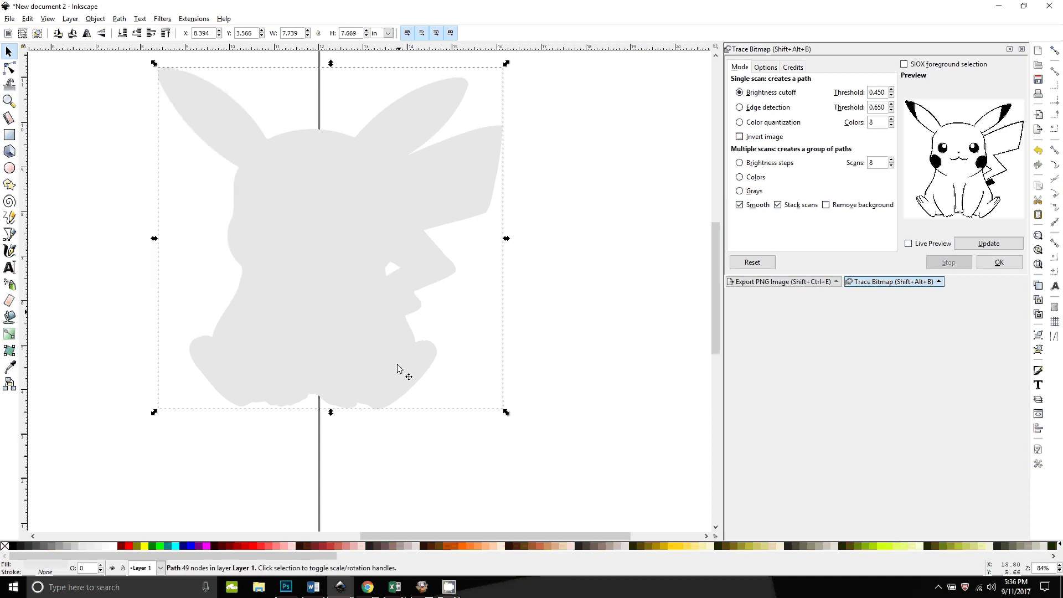
- Delete the original Pikachu image beside the gray silhouette
{"action": "scroll", "coordinate": [332, 504], "scroll_direction": "left", "scroll_amount": 4}
{"action": "scroll", "coordinate": [332, 503], "scroll_direction": "left", "scroll_amount": 5}
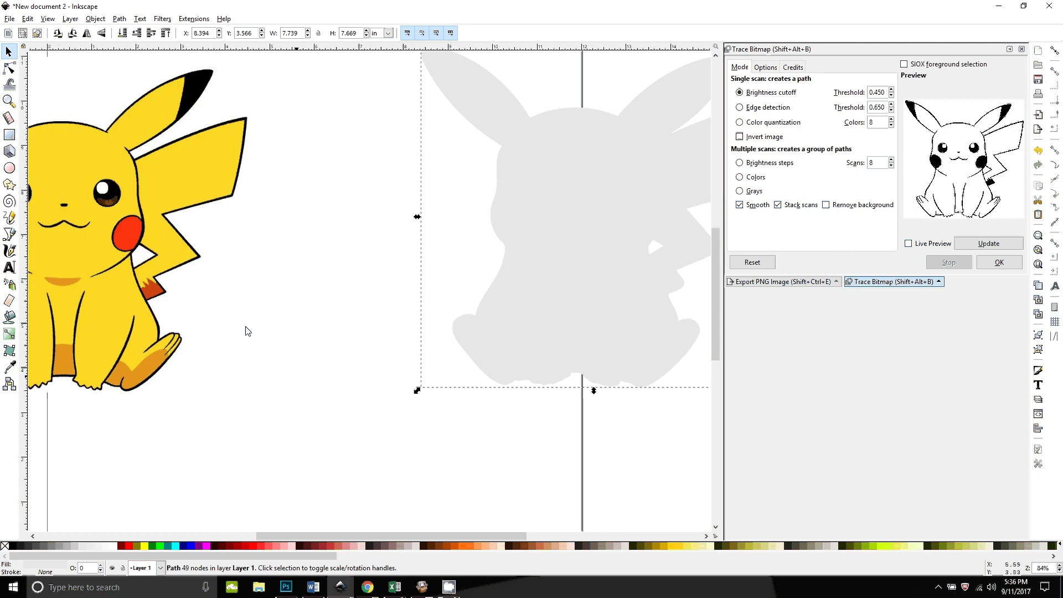
{"action": "left_click", "coordinate": [154, 190]}
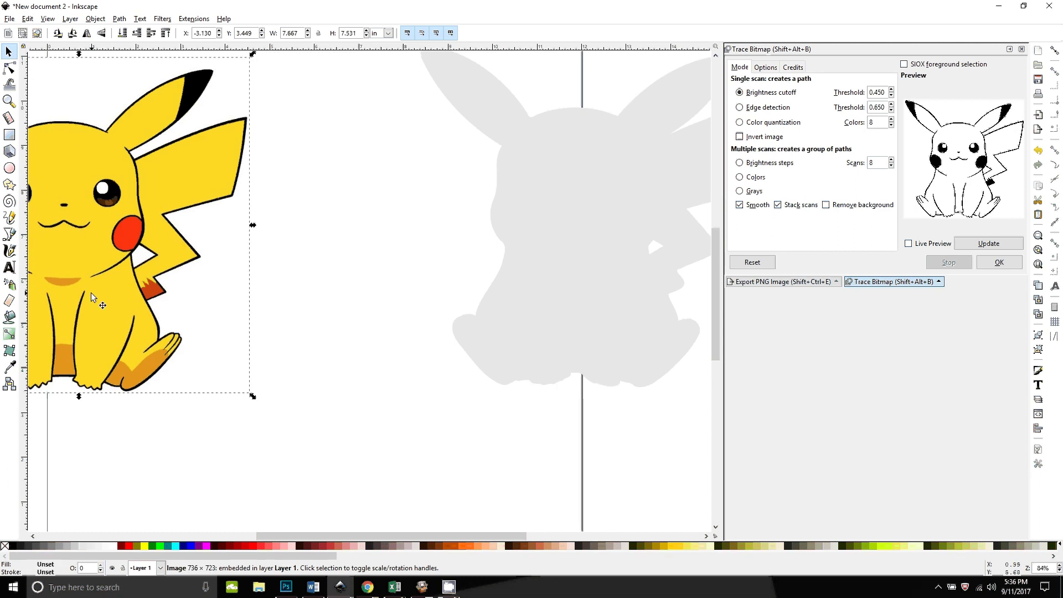
{"action": "key", "text": "Delete"}
- Move the gray silhouette onto the page at about X 0.339, Y 3.814 in and resize the page to the selection
{"action": "key", "text": "minus"}
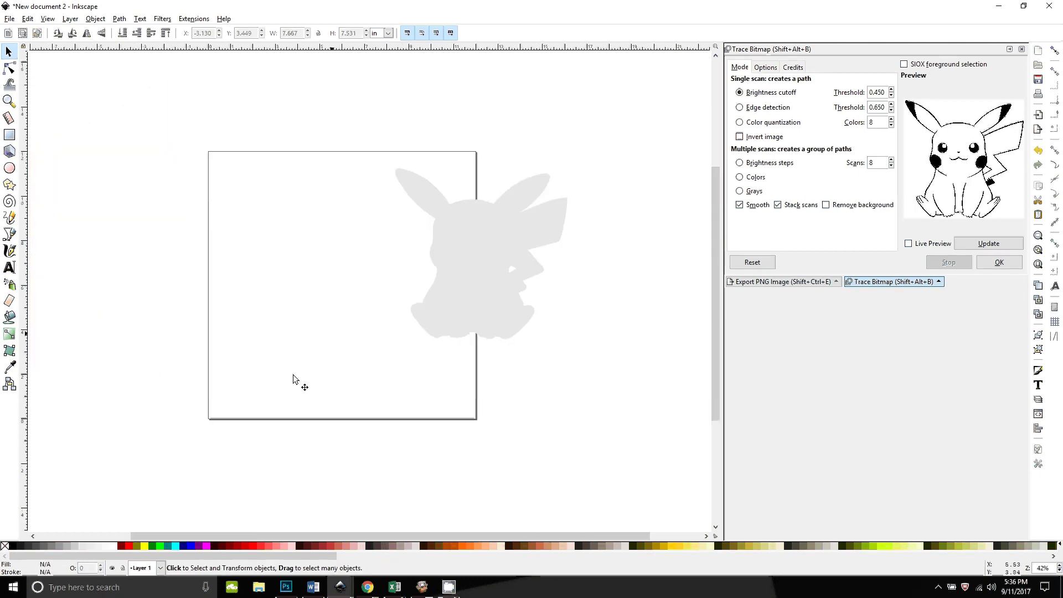
{"action": "left_click_drag", "start_coordinate": [365, 284], "coordinate": [275, 263]}
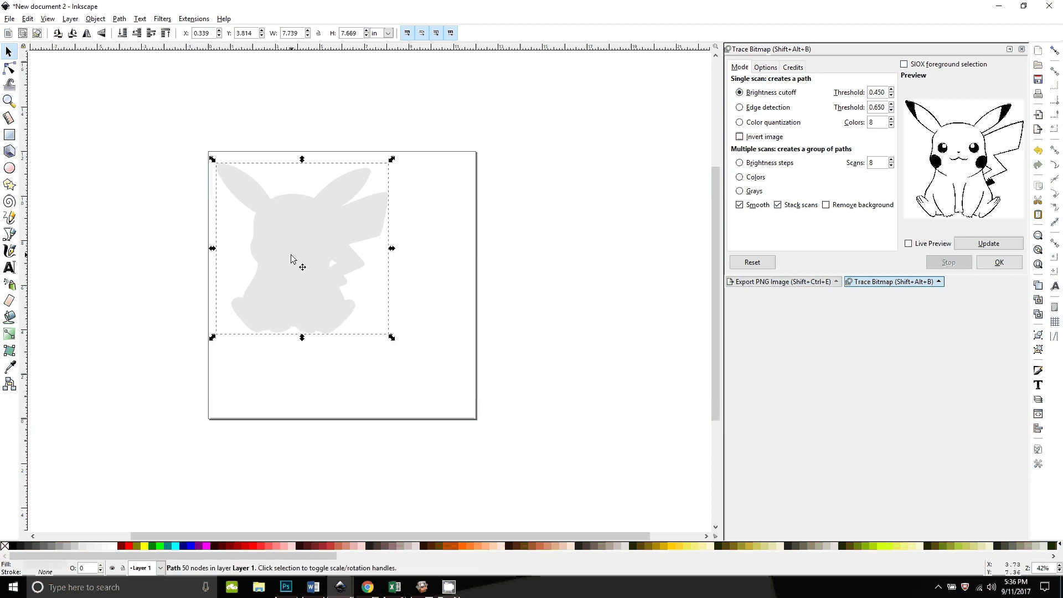
{"action": "key", "text": "shift+ctrl+r"}
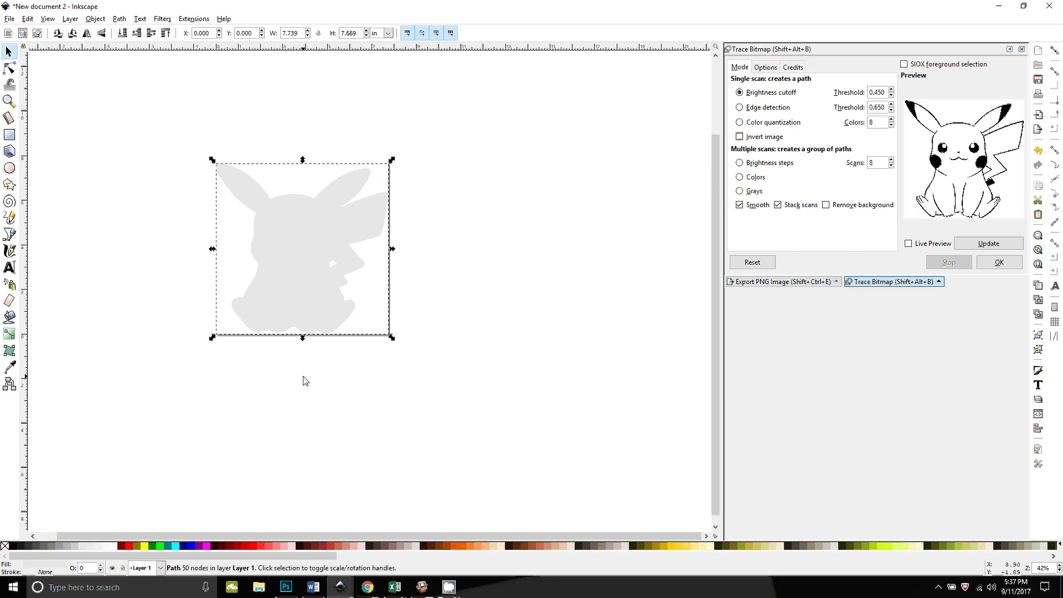
- Save the document as an Inkscape SVG named "pikachu shadow" in the "Stuff from and for FB groups" folder
{"action": "left_click", "coordinate": [10, 19]}
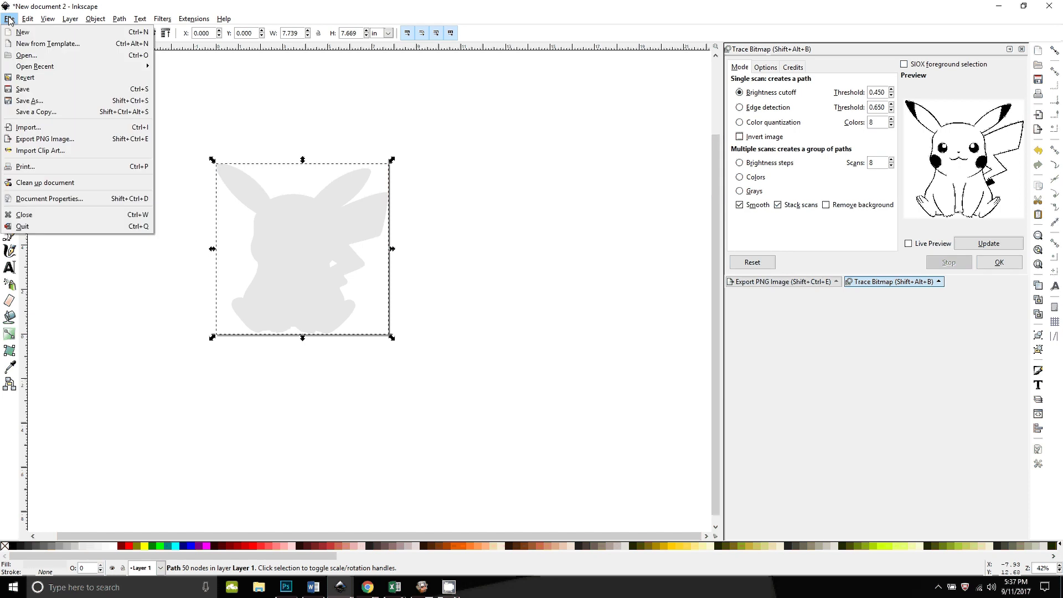
{"action": "left_click", "coordinate": [33, 97]}
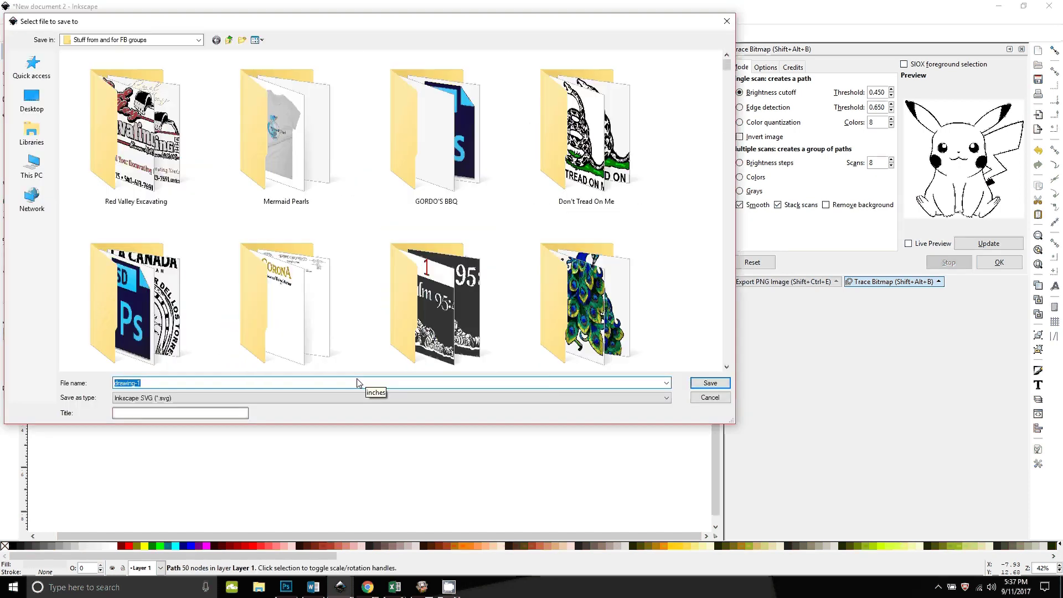
{"action": "type", "text": "pikac"}
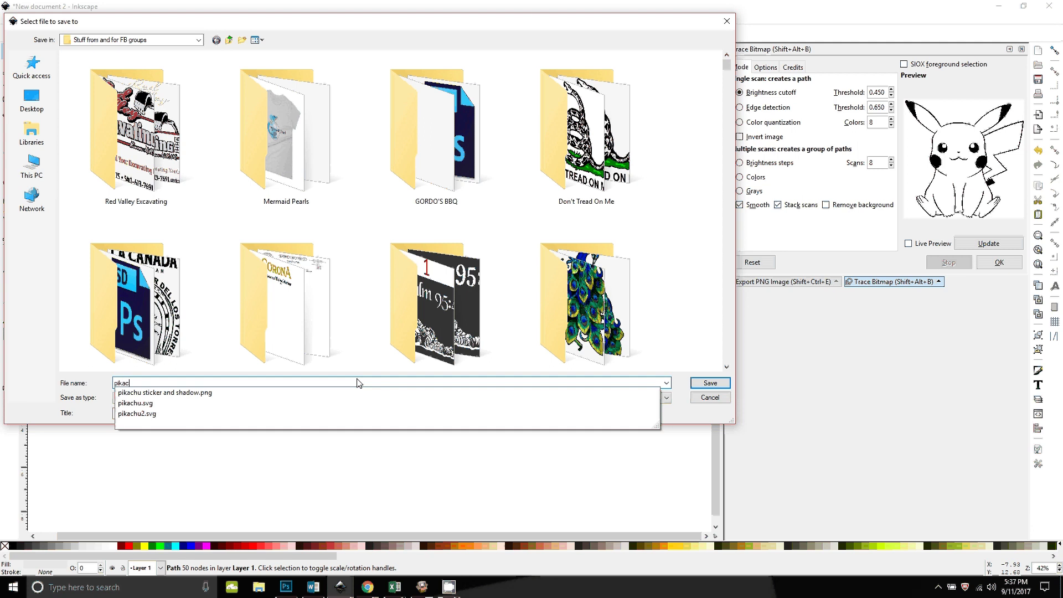
{"action": "type", "text": "hu shadow"}
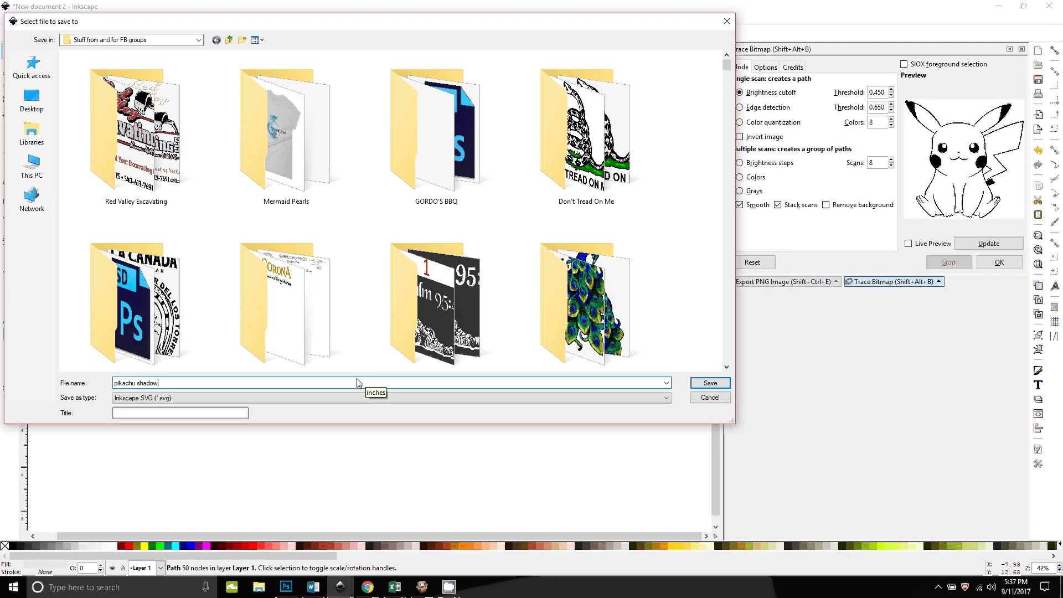
{"action": "key", "text": "Return"}
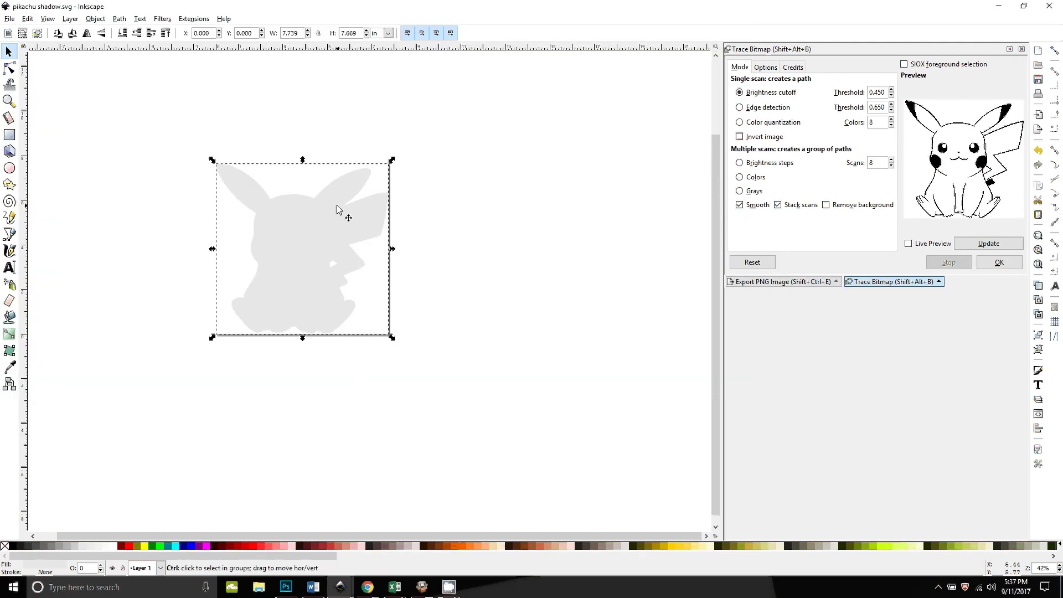
- Save the document again as Inkscape SVG "pikachu shadow", replacing the existing file
{"action": "key", "text": "ctrl+shift+s"}
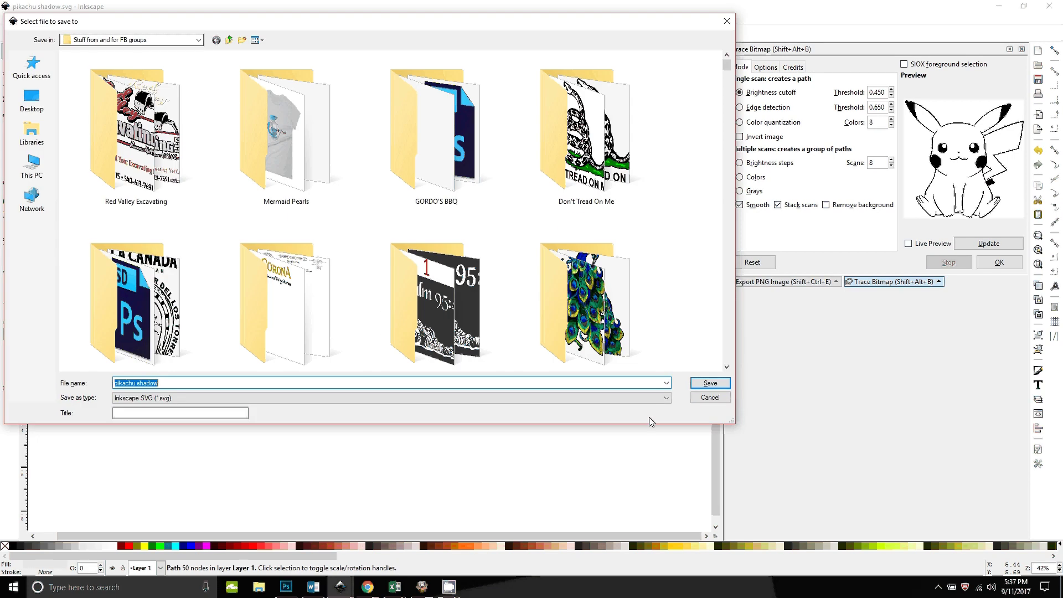
{"action": "key", "text": "Return"}
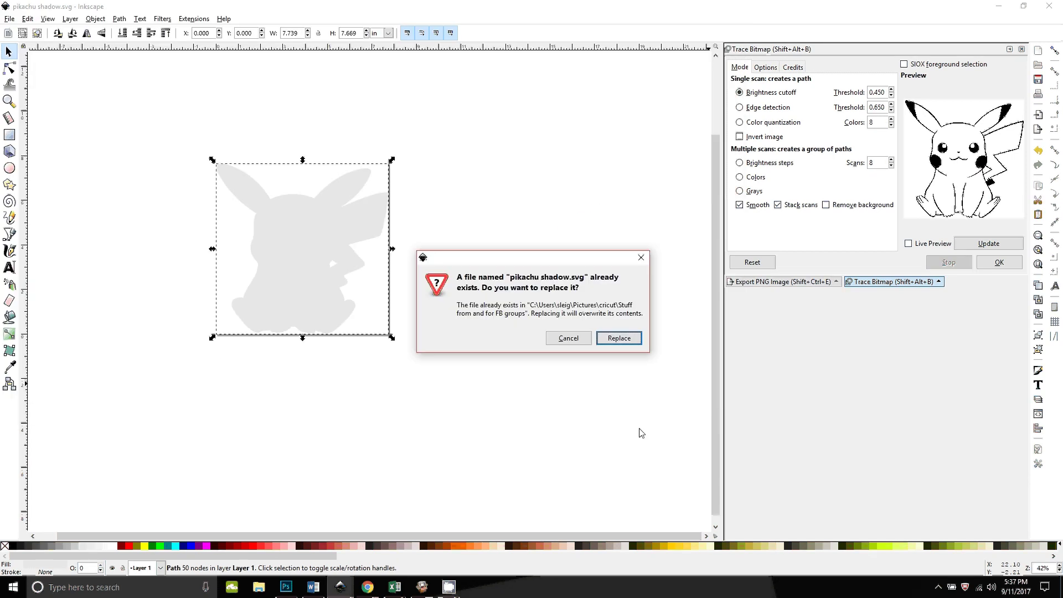
{"action": "left_click", "coordinate": [618, 338]}
- Switch to Cricut Design Space and upload "pikachu shadow.svg" from the "Stuff from and for FB groups" folder under the image name "pikachu shadow"
{"action": "mouse_move", "coordinate": [368, 587]}
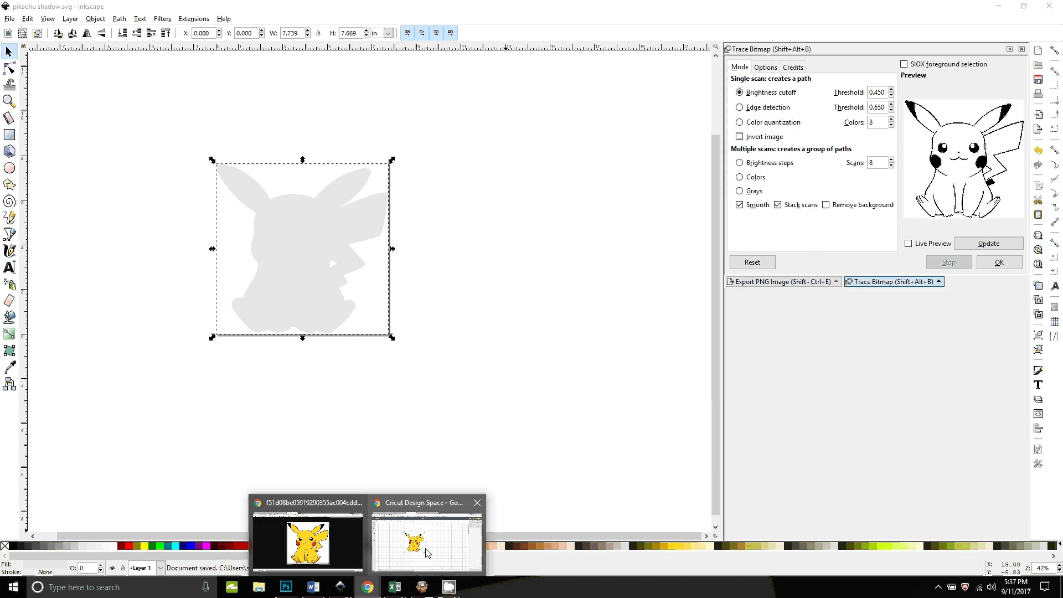
{"action": "left_click", "coordinate": [452, 503]}
{"action": "left_click", "coordinate": [13, 306]}
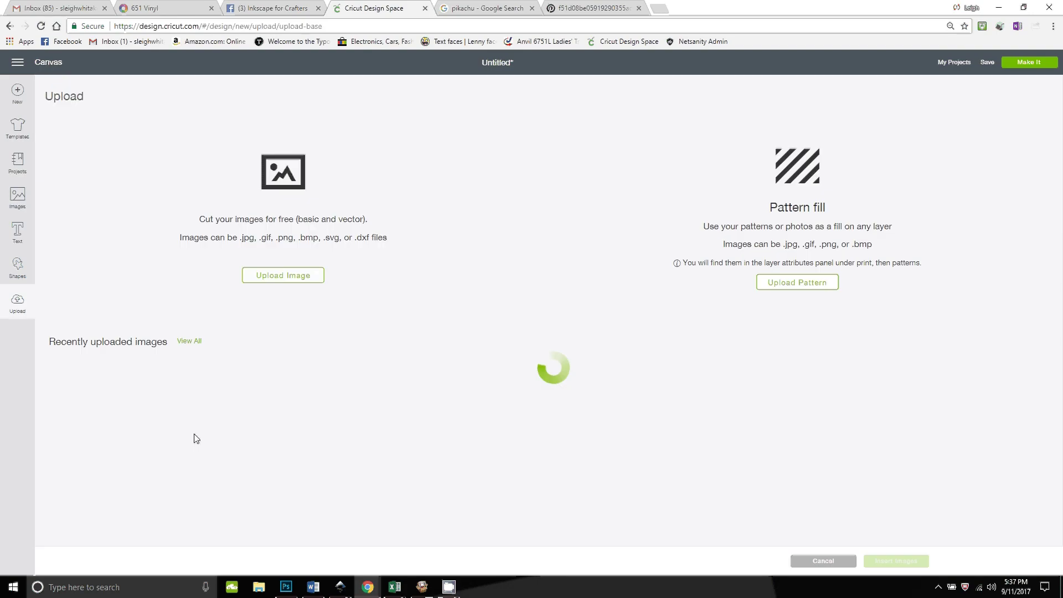
{"action": "left_click", "coordinate": [280, 277]}
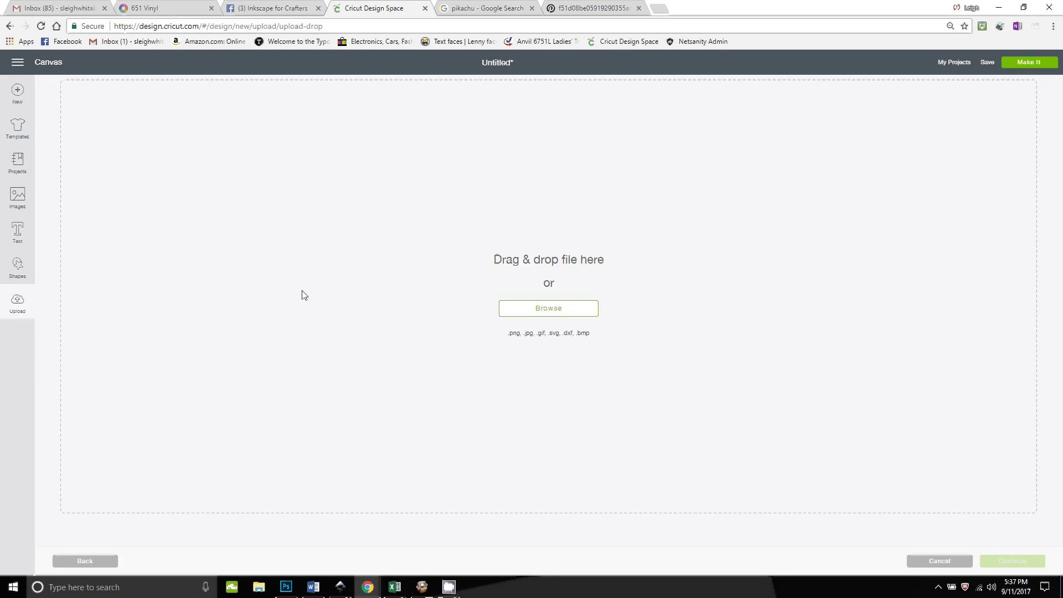
{"action": "left_click", "coordinate": [542, 311]}
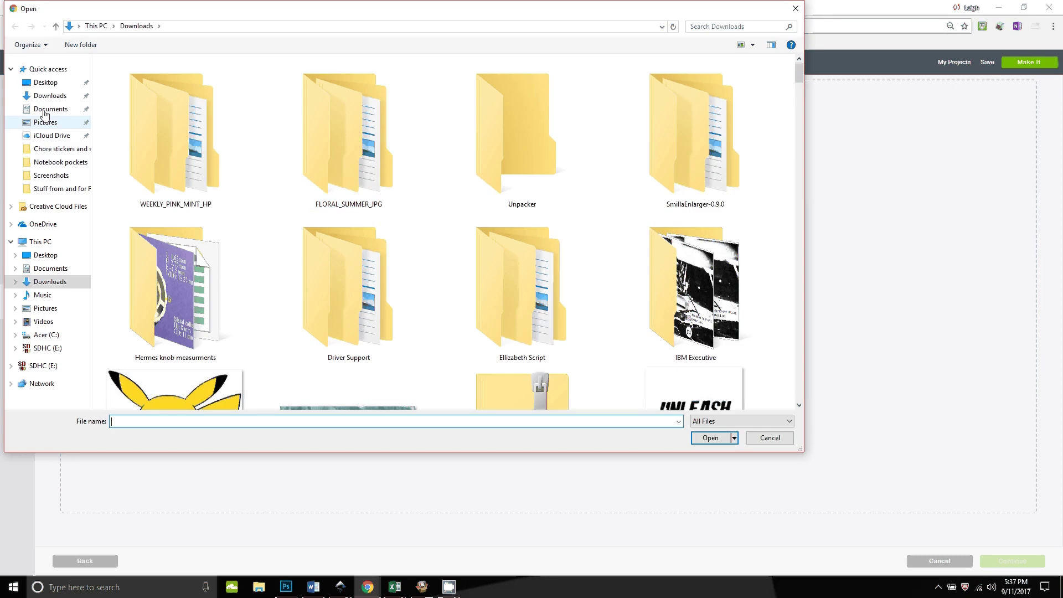
{"action": "left_click", "coordinate": [59, 188]}
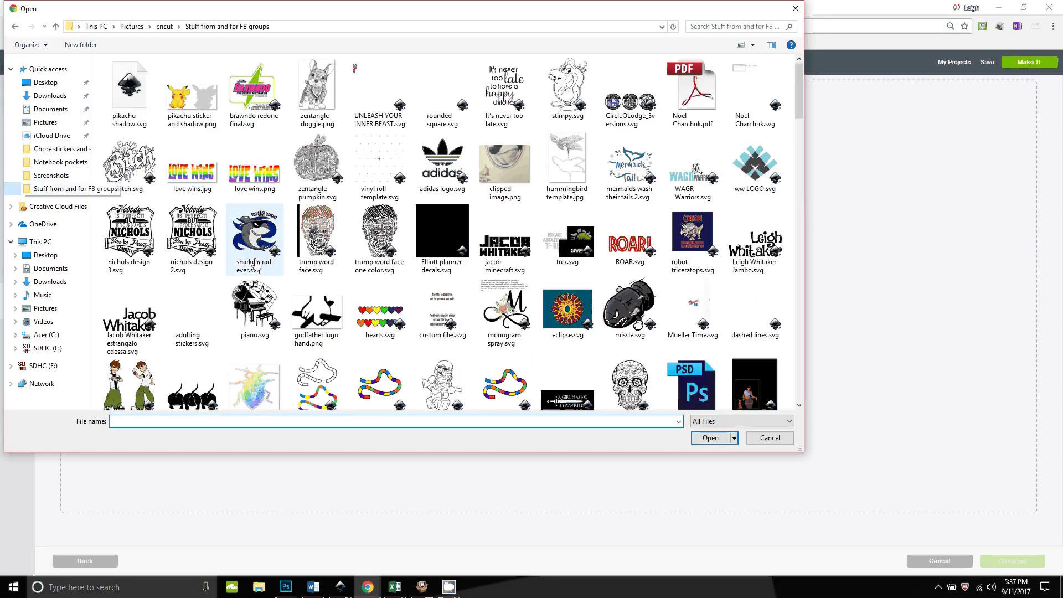
{"action": "left_click", "coordinate": [150, 117]}
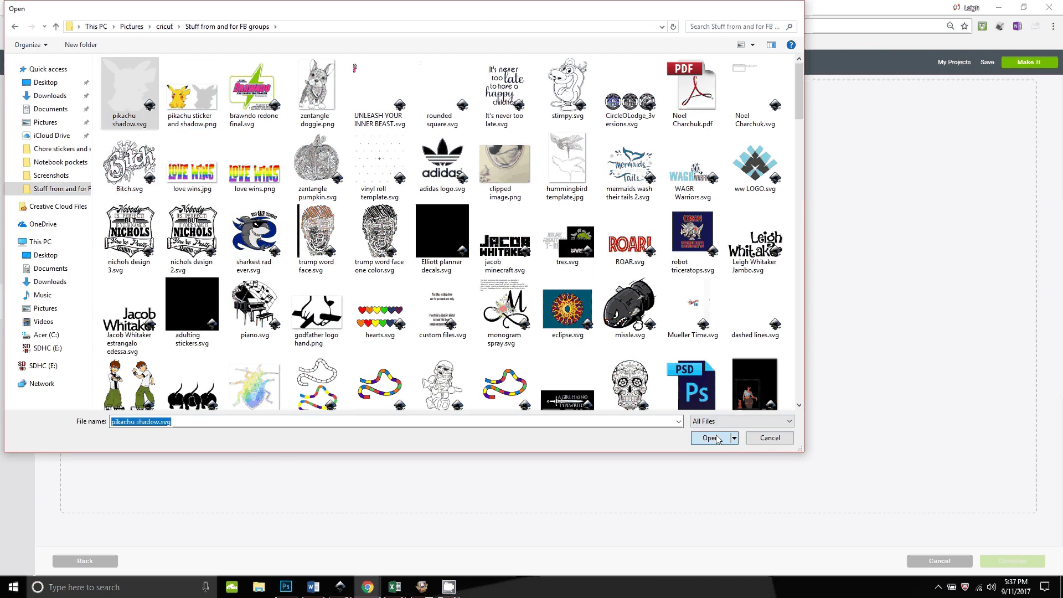
{"action": "key", "text": "Return"}
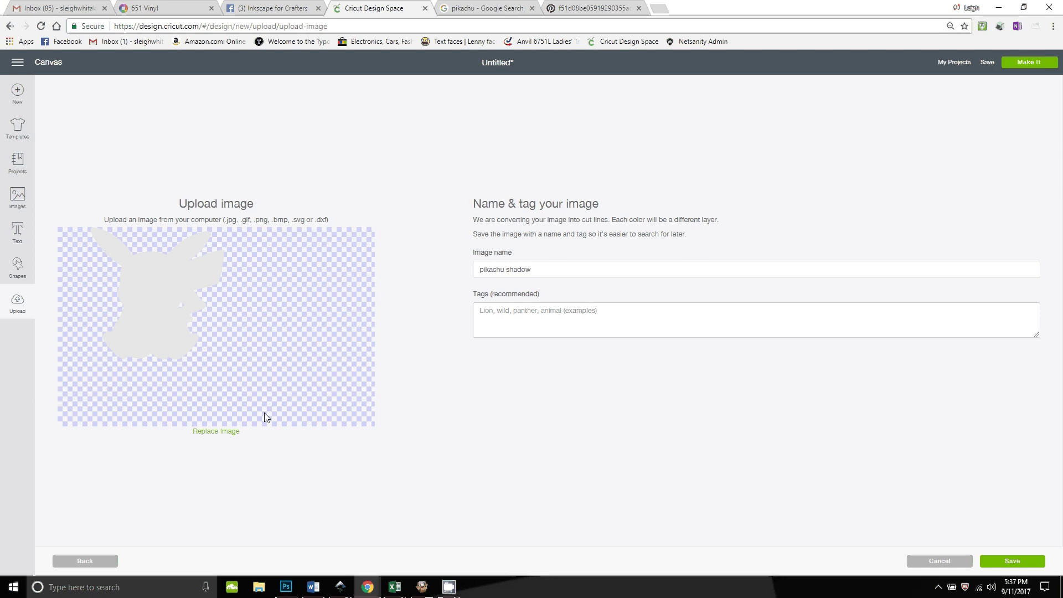
{"action": "left_click", "coordinate": [1013, 561]}
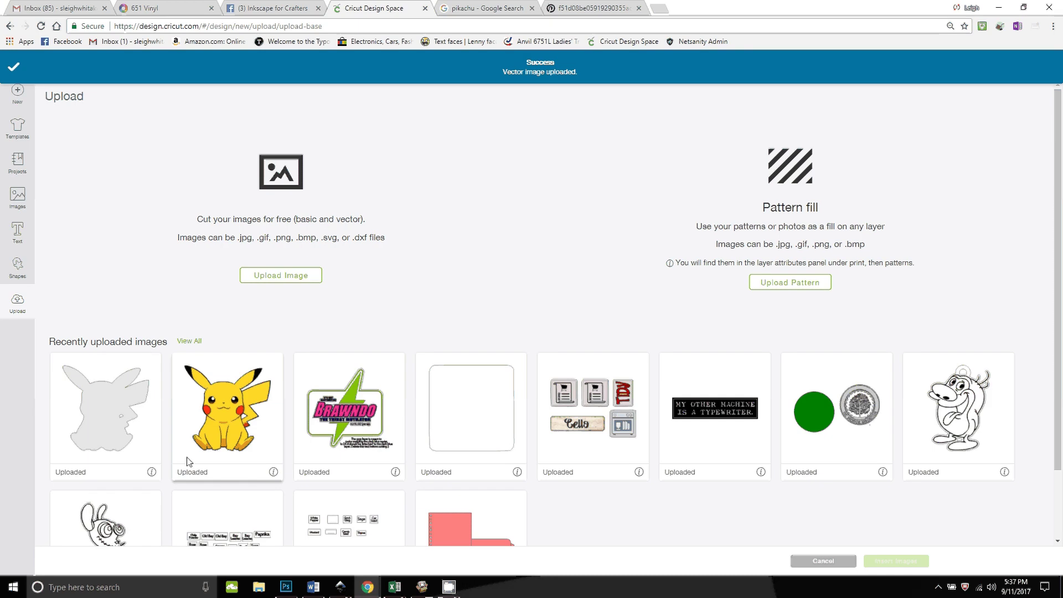
- Insert the uploaded gray silhouette onto the canvas and place it beside the Pikachu, clear of its tail
{"action": "left_click", "coordinate": [102, 391]}
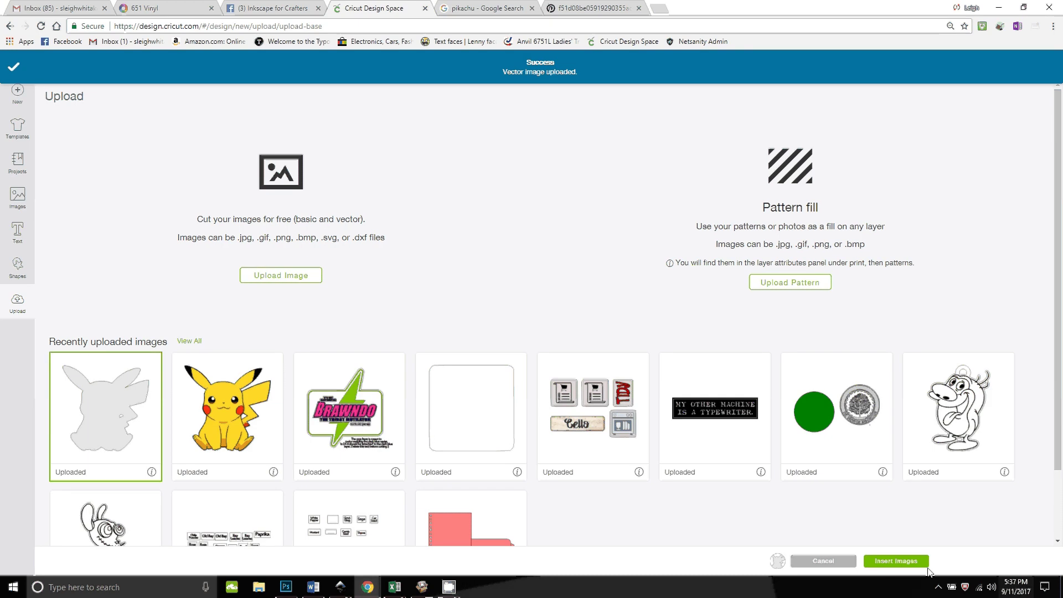
{"action": "left_click", "coordinate": [896, 561]}
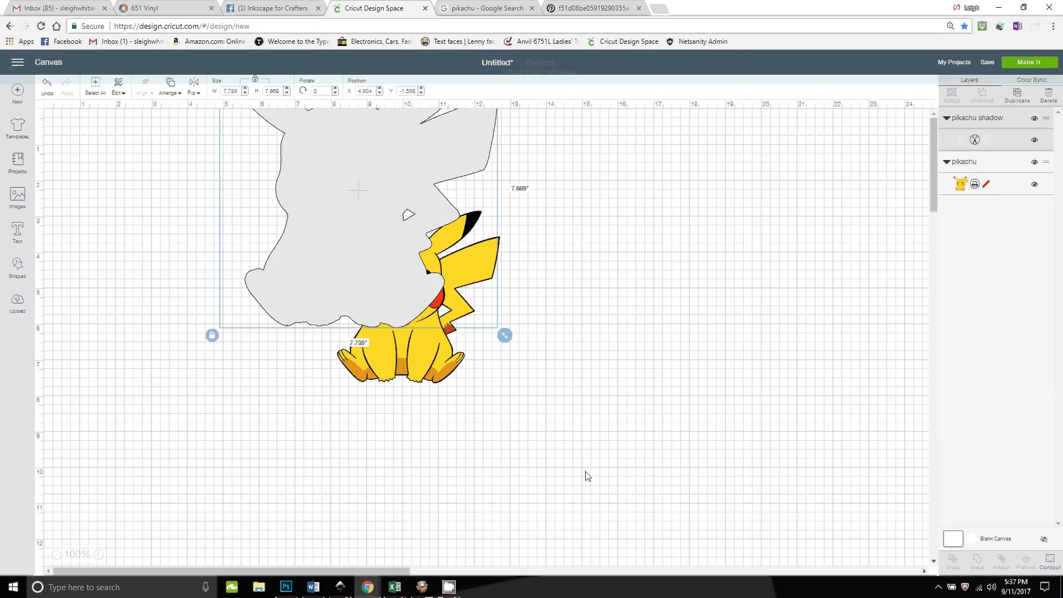
{"action": "left_click_drag", "start_coordinate": [327, 282], "coordinate": [606, 366]}
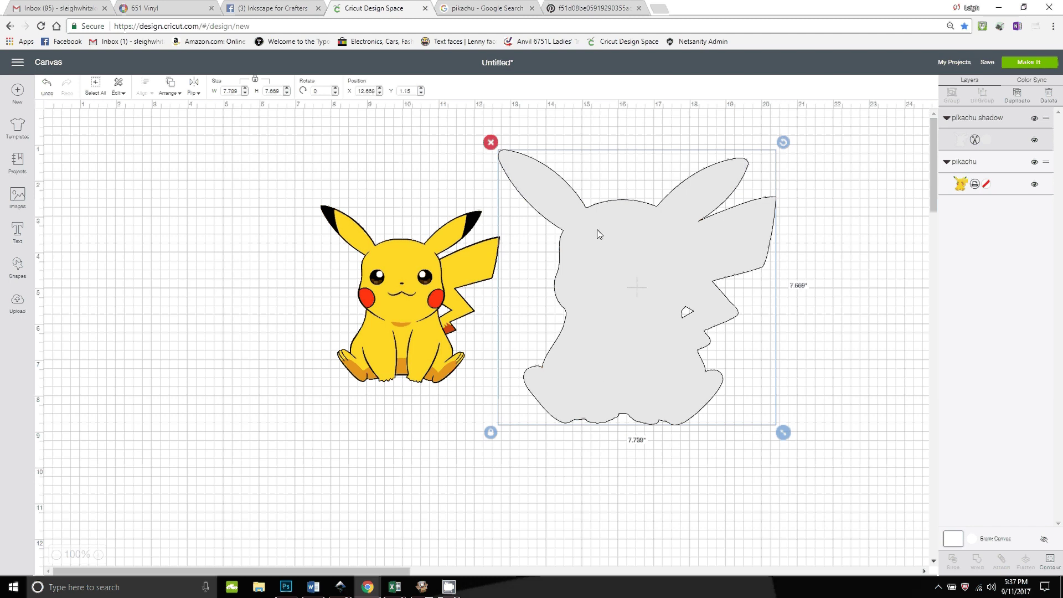
- Send the gray silhouette to the back and move it behind the Pikachu so their ears on the head's left side overlap
{"action": "left_click", "coordinate": [172, 89]}
{"action": "left_click", "coordinate": [166, 110]}
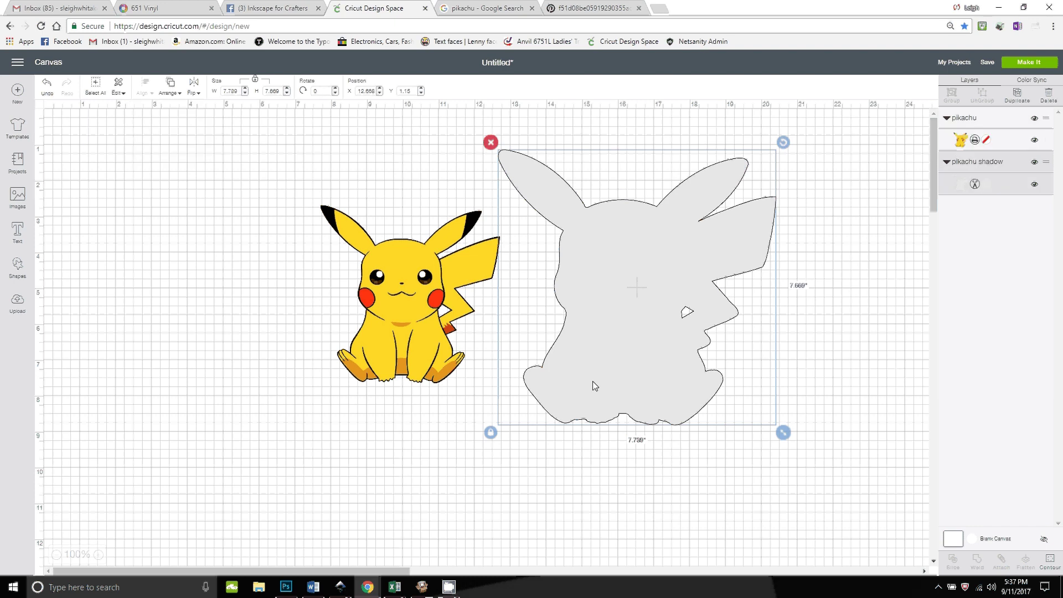
{"action": "left_click_drag", "start_coordinate": [593, 380], "coordinate": [384, 366]}
{"action": "left_click_drag", "start_coordinate": [417, 410], "coordinate": [448, 449]}
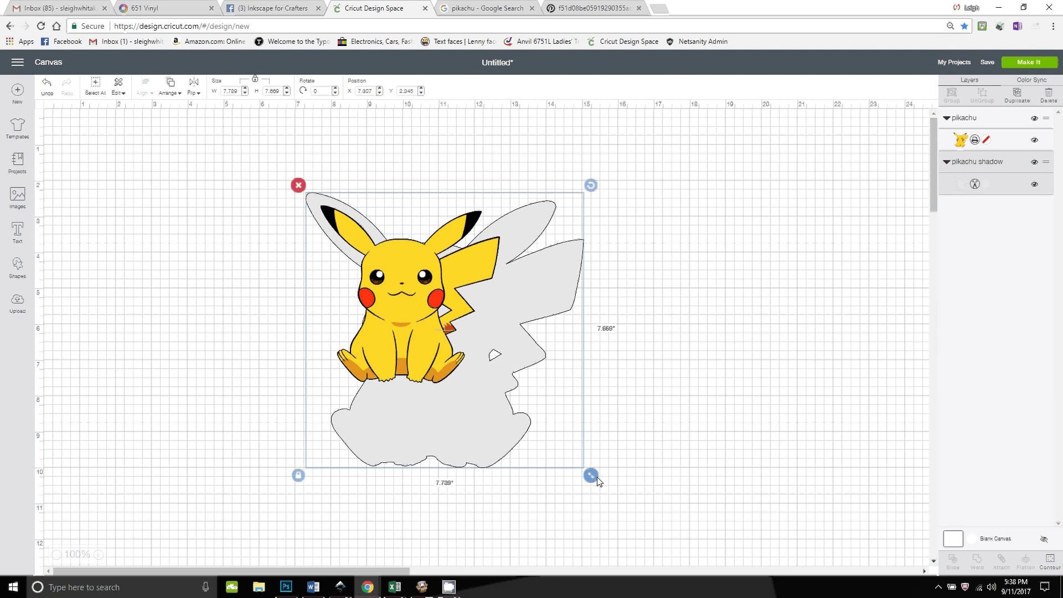
- Scale the silhouette down to about 5.3 in wide and shift the Pikachu so the shadow forms a border around it
{"action": "left_click_drag", "start_coordinate": [590, 475], "coordinate": [515, 439]}
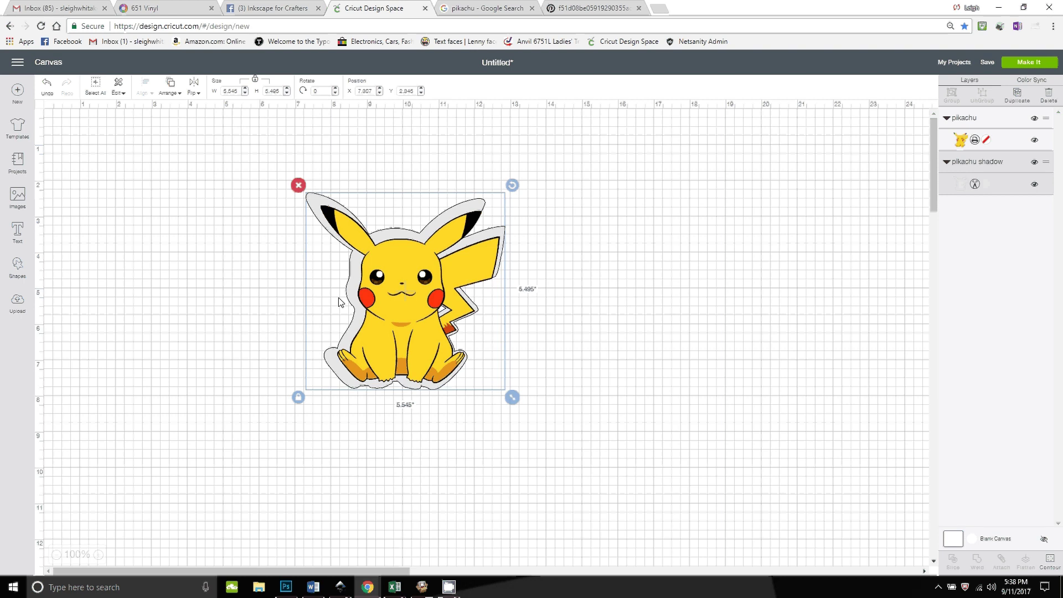
{"action": "mouse_move", "coordinate": [337, 297]}
{"action": "left_mouse_down"}
{"action": "mouse_move", "coordinate": [355, 296]}
{"action": "mouse_move", "coordinate": [346, 284]}
{"action": "left_mouse_up"}
{"action": "left_click_drag", "start_coordinate": [496, 384], "coordinate": [494, 382]}
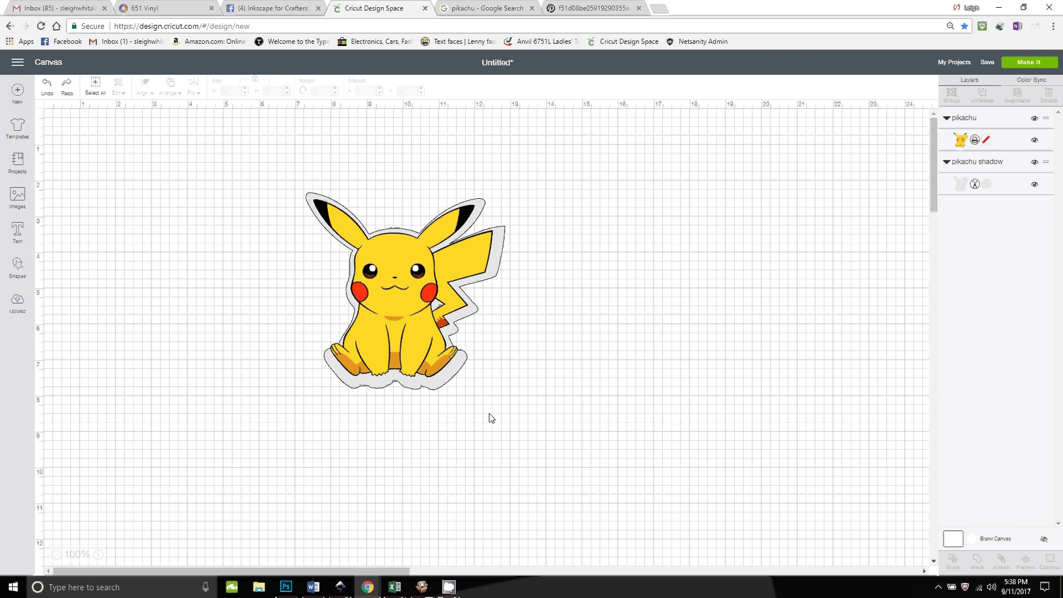
{"action": "left_click", "coordinate": [427, 390]}
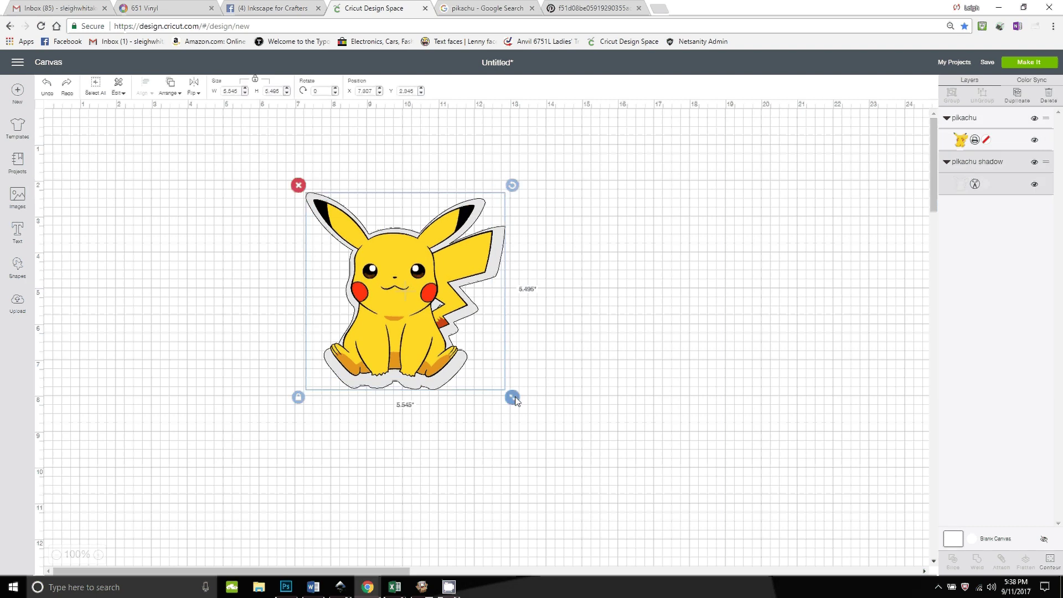
{"action": "left_click_drag", "start_coordinate": [514, 397], "coordinate": [495, 377]}
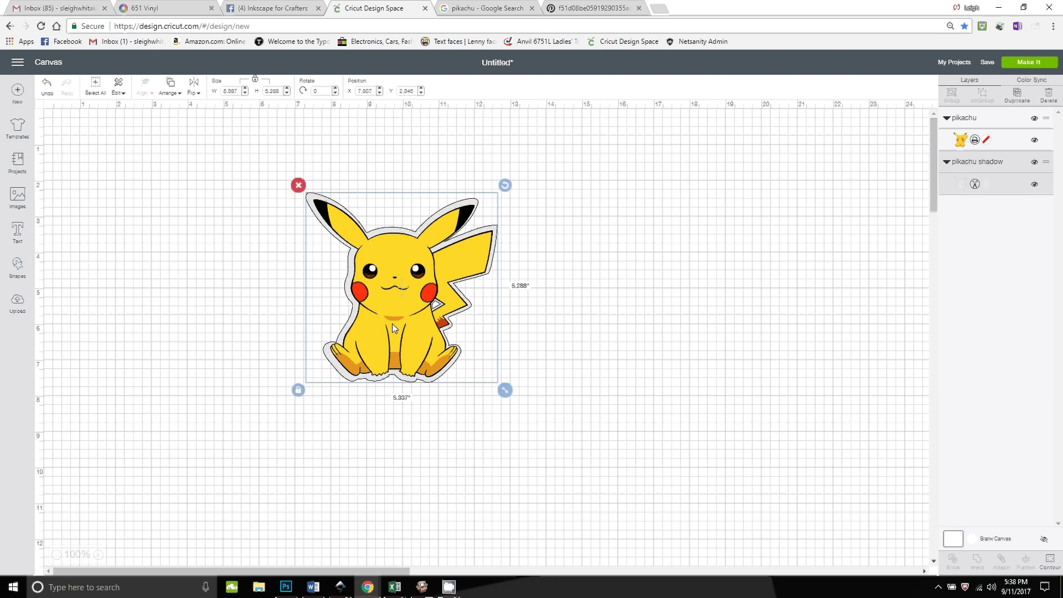
- Shrink the silhouette to about 5.309 x 5.261 in and nudge the Pikachu until the gray border looks even all around
{"action": "left_click_drag", "start_coordinate": [397, 303], "coordinate": [401, 313]}
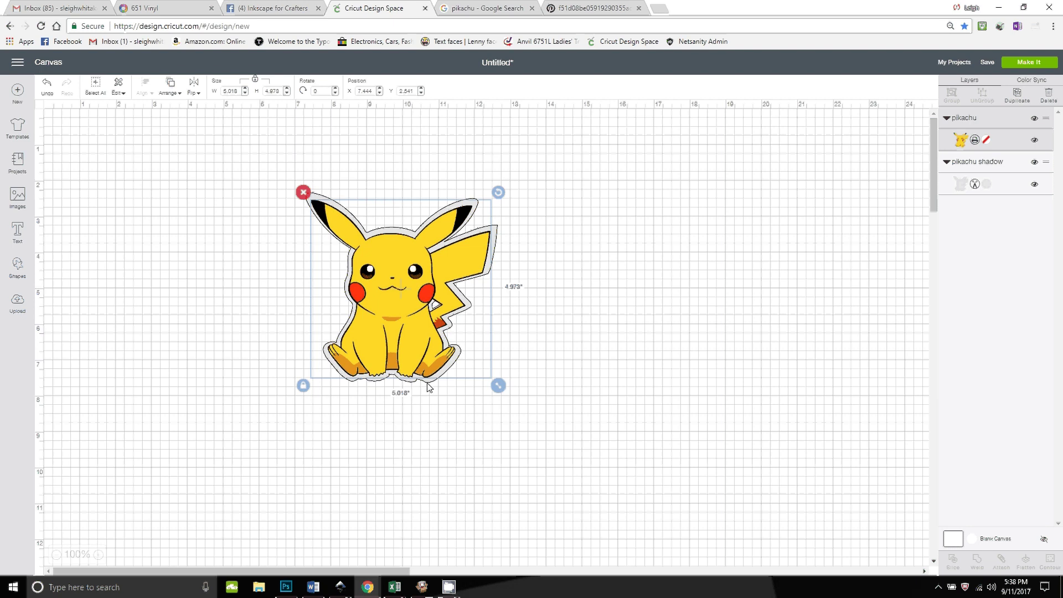
{"action": "left_click_drag", "start_coordinate": [498, 385], "coordinate": [500, 396]}
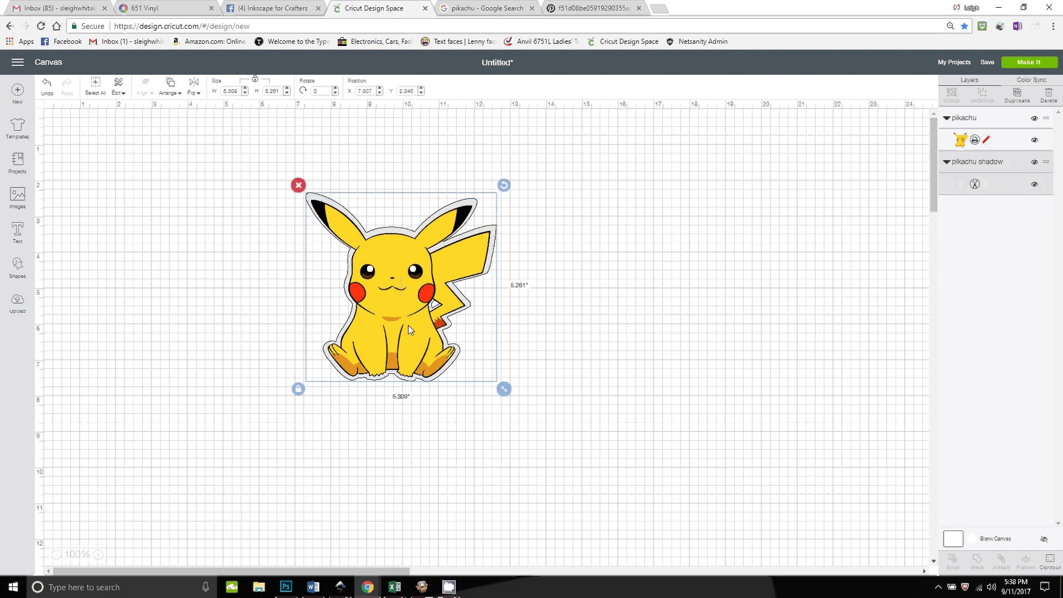
{"action": "key", "text": "ctrl+z"}
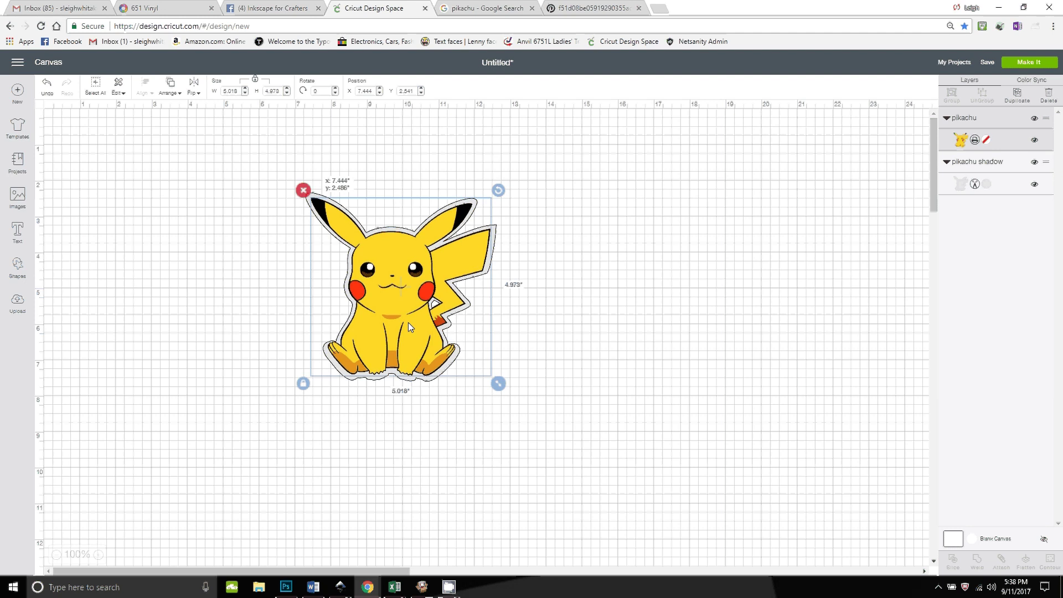
{"action": "left_click_drag", "start_coordinate": [407, 322], "coordinate": [403, 300]}
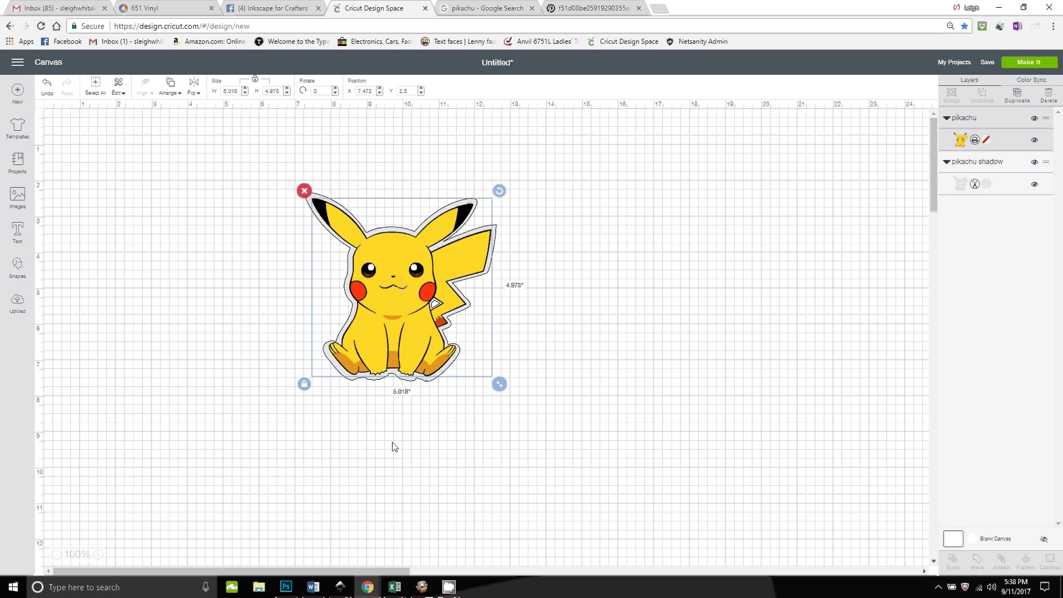
{"action": "left_click", "coordinate": [393, 446]}
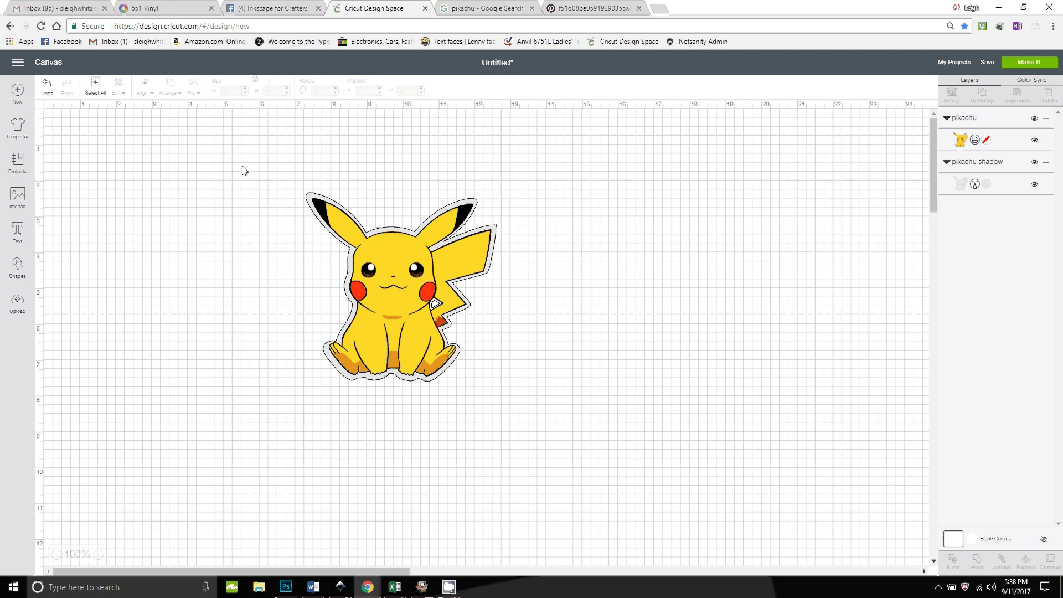
- Flatten the Pikachu and its gray silhouette into one printable layer and shift it about 1 in toward the canvas's left edge
{"action": "left_click_drag", "start_coordinate": [237, 148], "coordinate": [649, 453]}
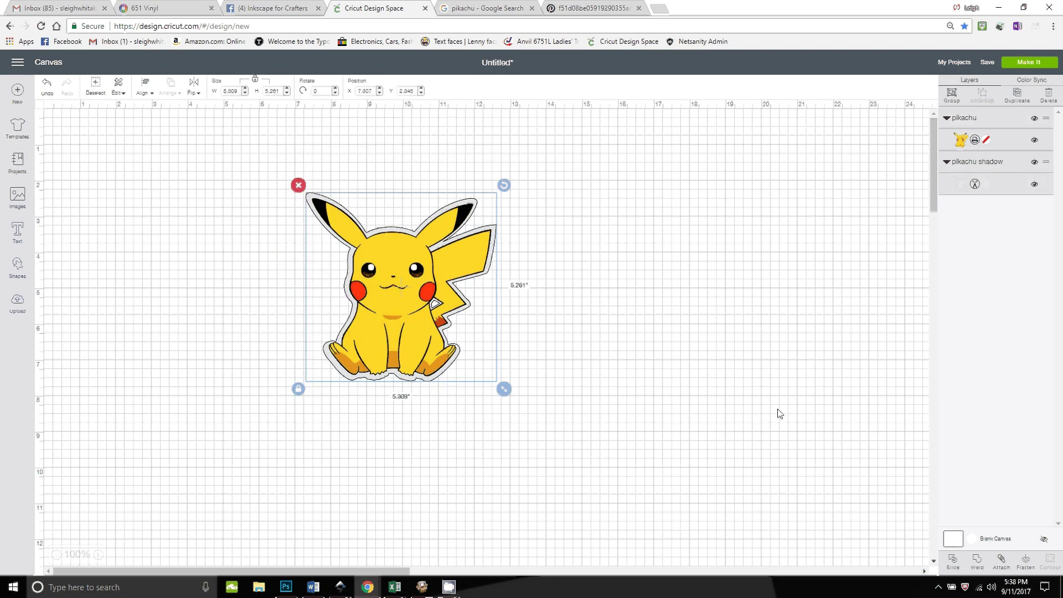
{"action": "left_click", "coordinate": [526, 387]}
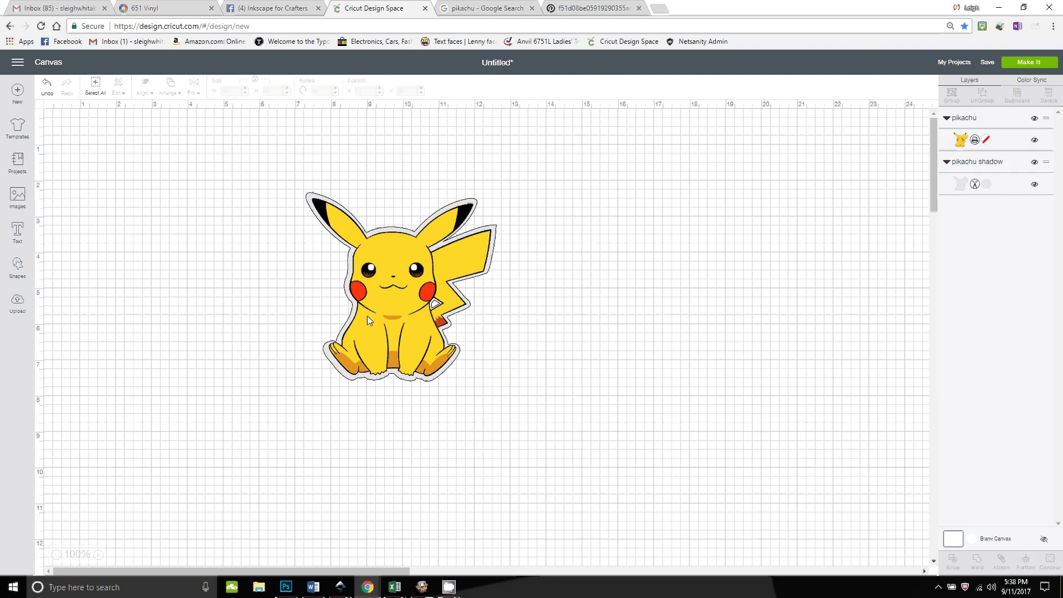
{"action": "left_click", "coordinate": [367, 315]}
{"action": "left_click_drag", "start_coordinate": [260, 152], "coordinate": [581, 447]}
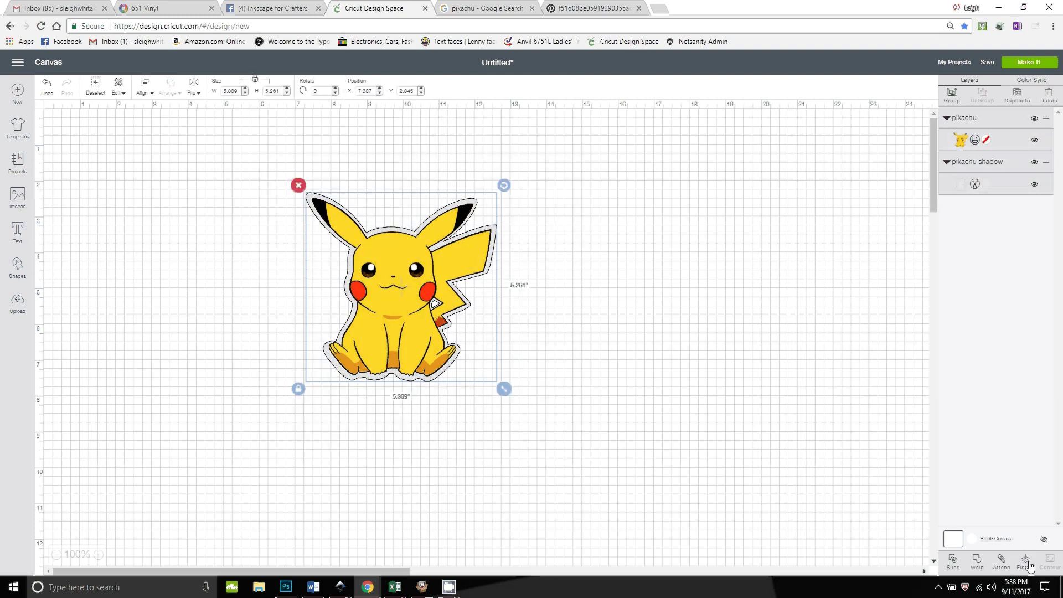
{"action": "left_click", "coordinate": [1027, 562]}
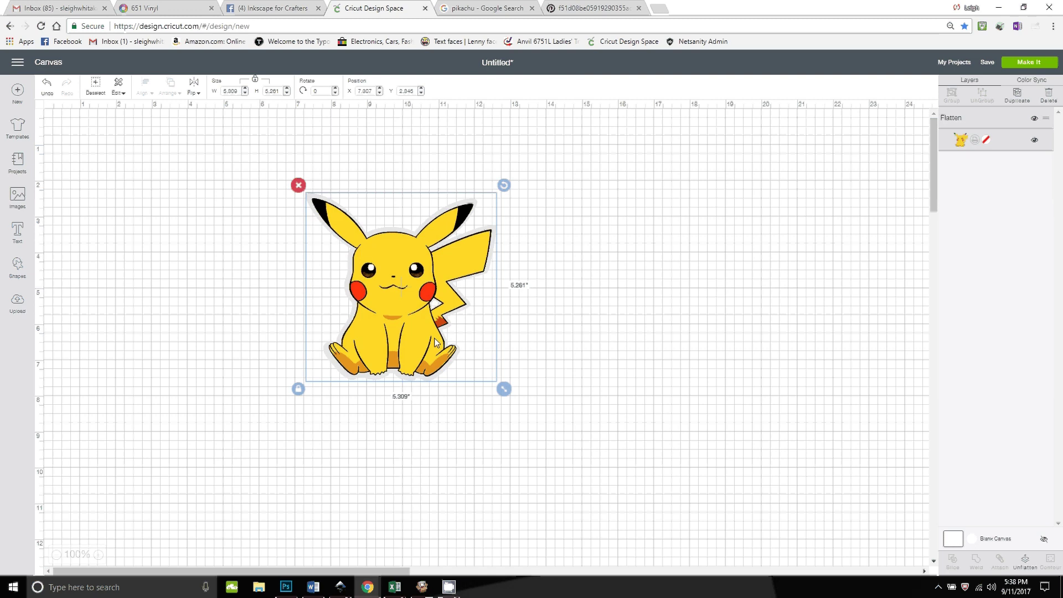
{"action": "left_click_drag", "start_coordinate": [435, 342], "coordinate": [398, 348]}
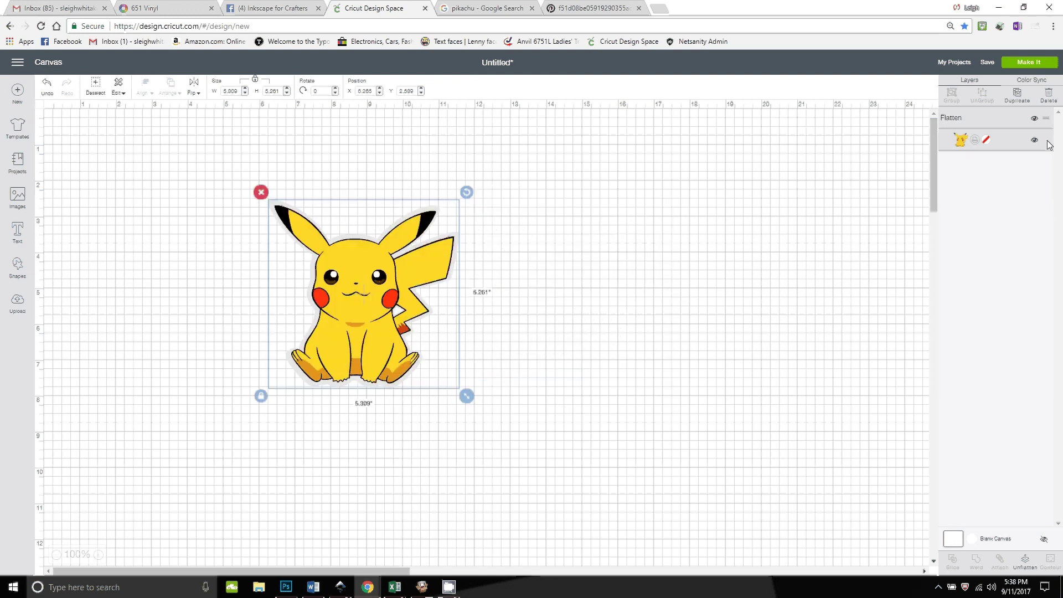